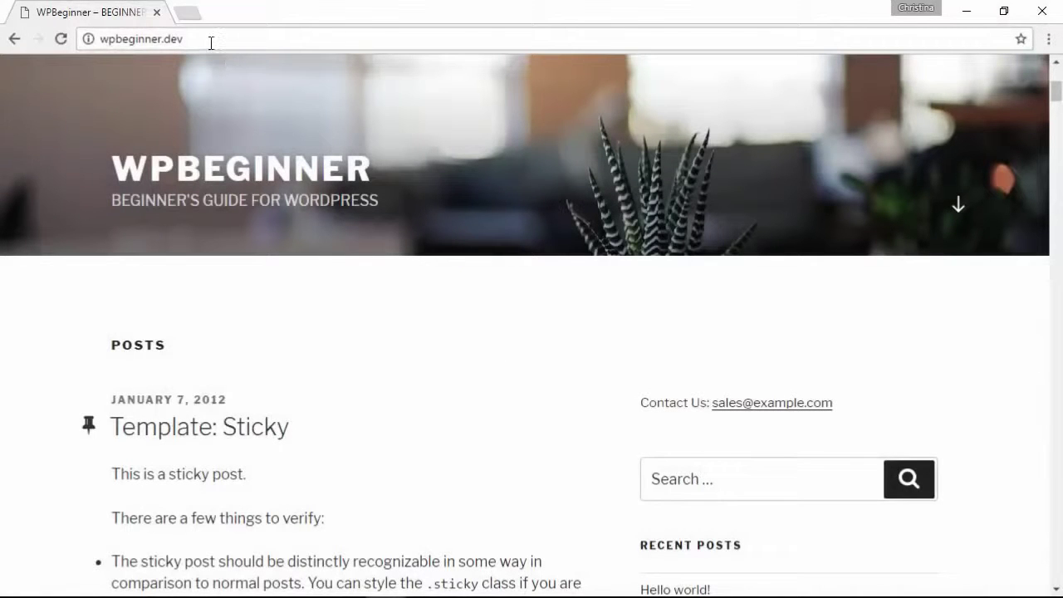
Step: Open the site's WordPress admin login page at wpbeginner.dev/admin
click(211, 43)
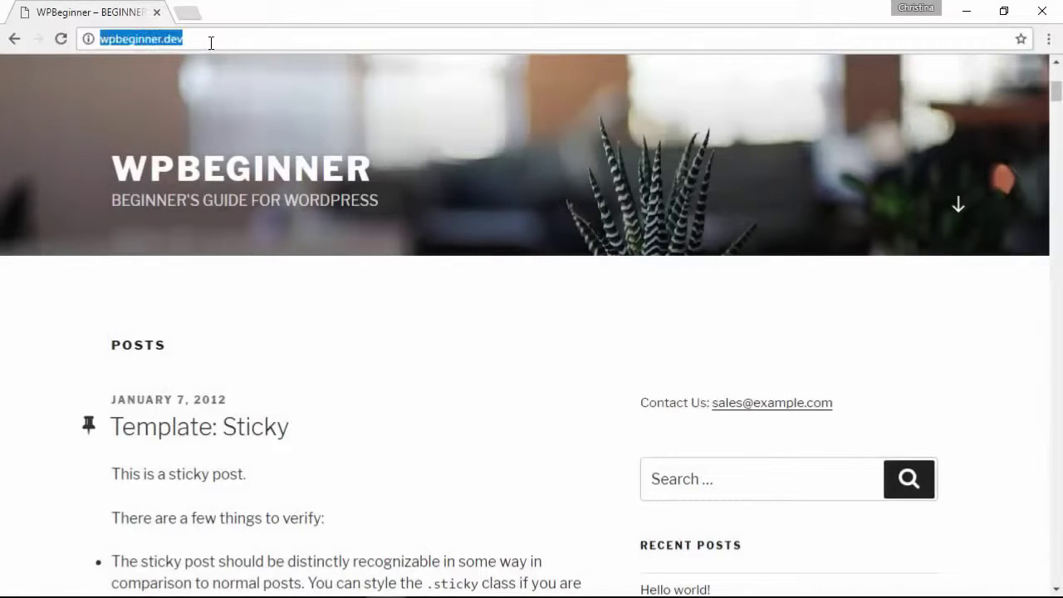
click(211, 43)
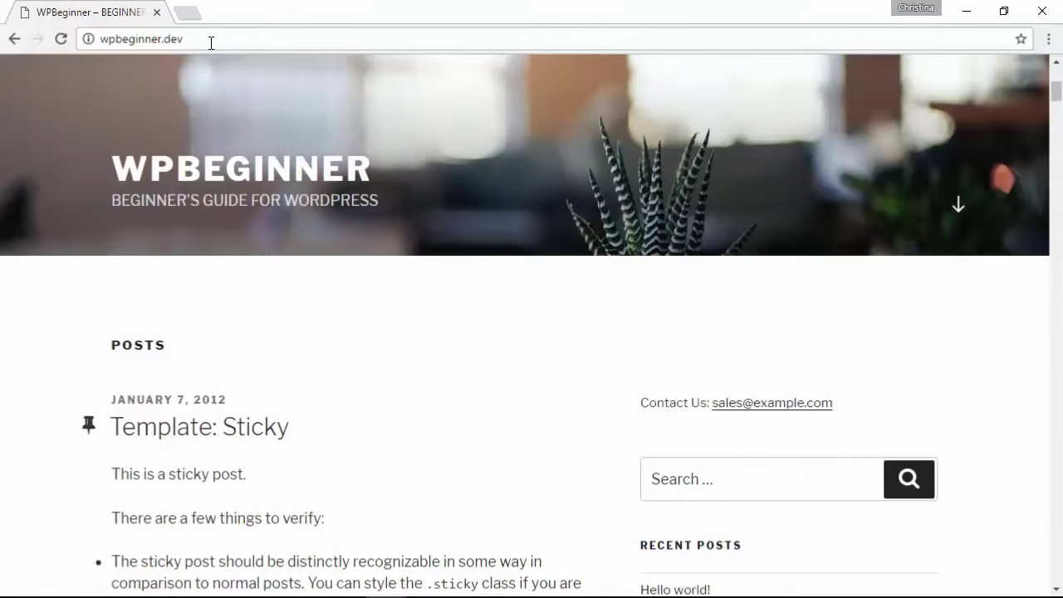
text(/admin)
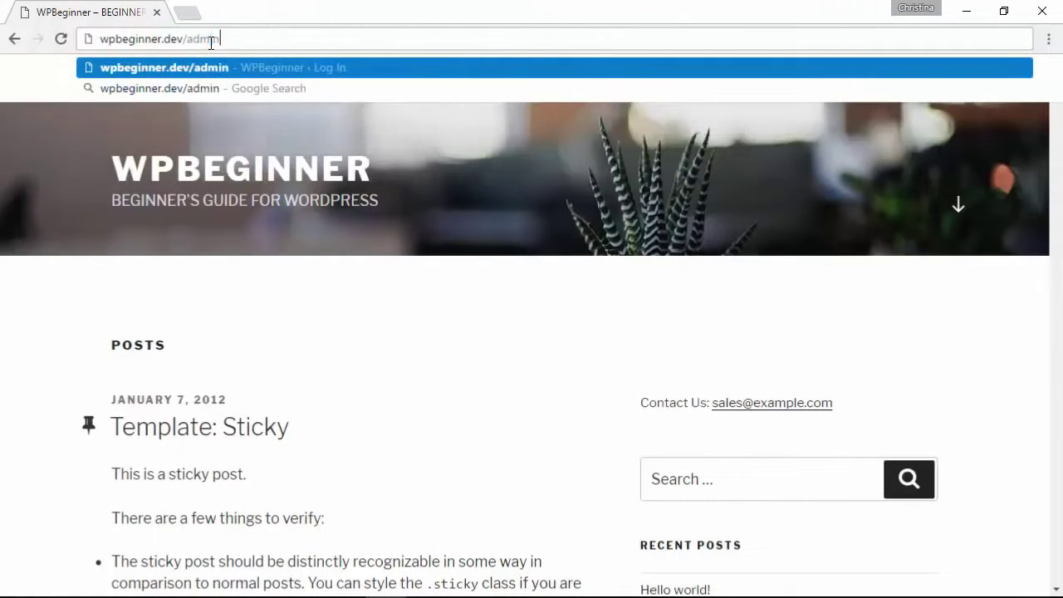
key(Return)
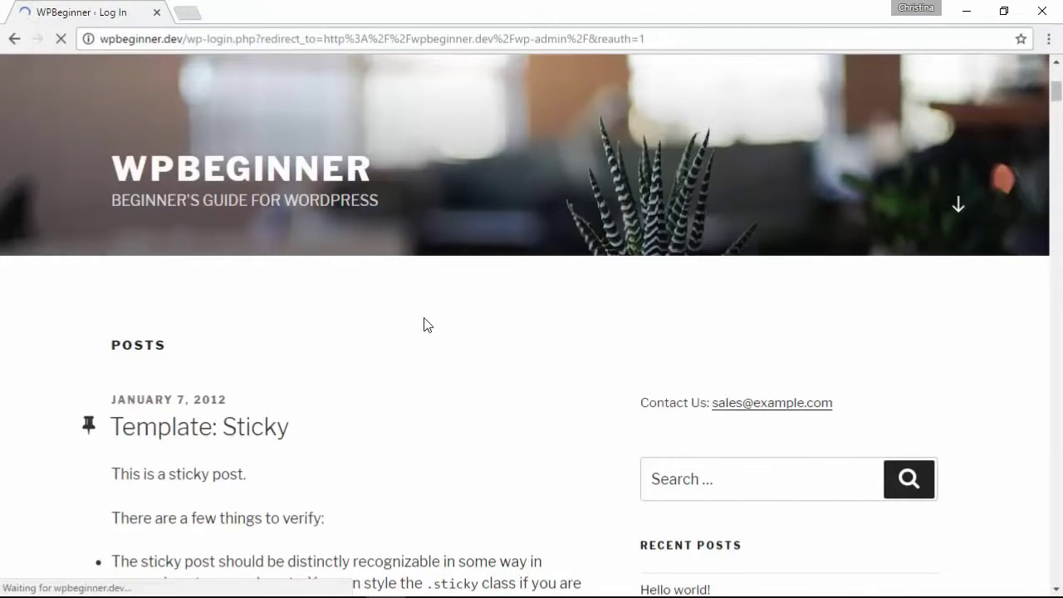
Step: Log in to the WordPress admin with the site's username and the account password
text(Wpbeginner)
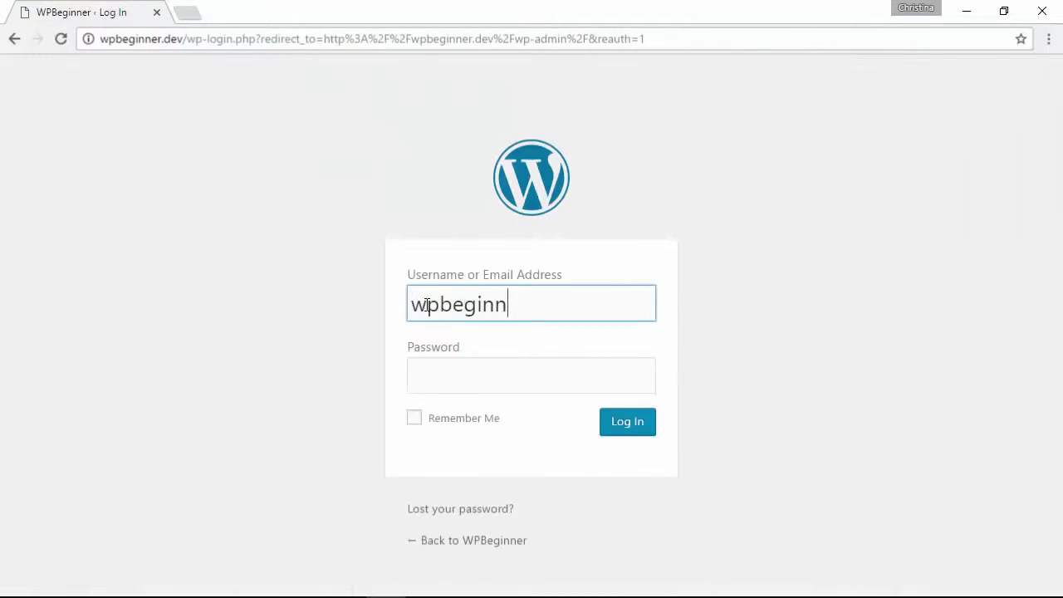
key(Tab)
text(••••••••)
key(Return)
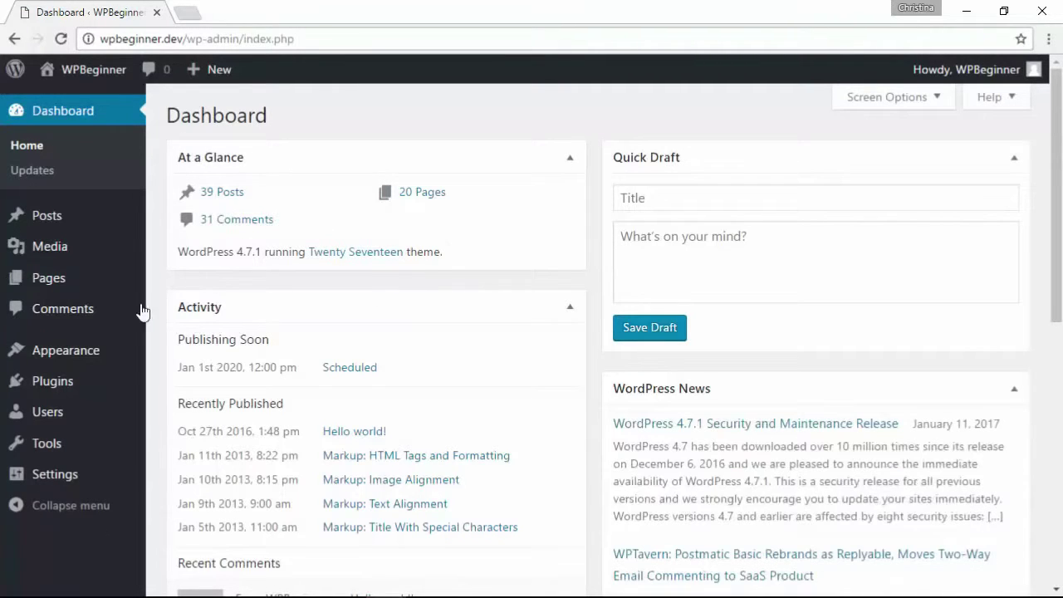
Step: Find the Contact Form by WPForms plugin with the search term "wpforms", and install and activate it
mouse_move(76, 390)
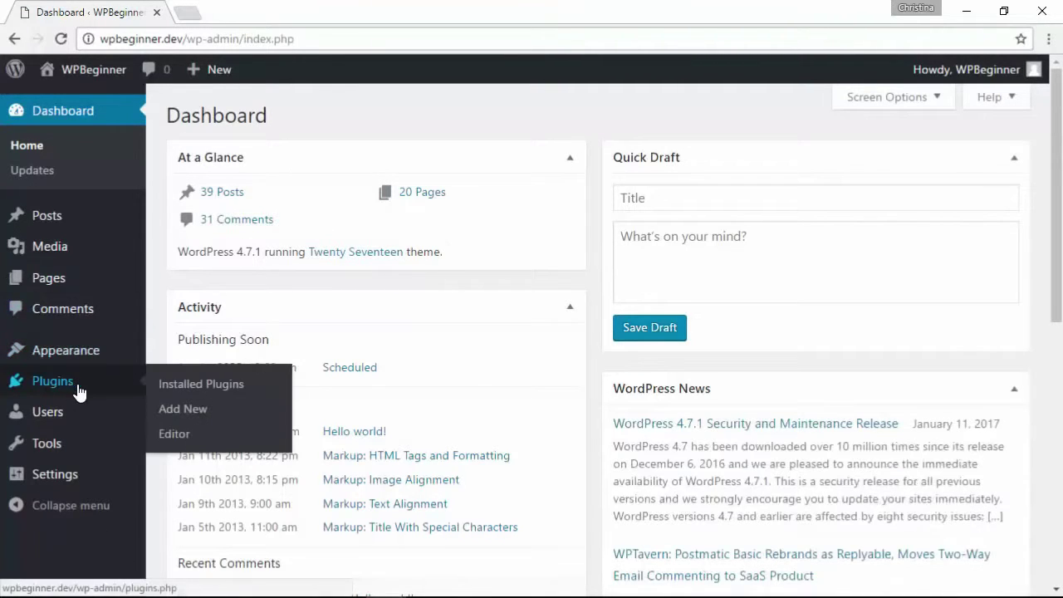
click(178, 411)
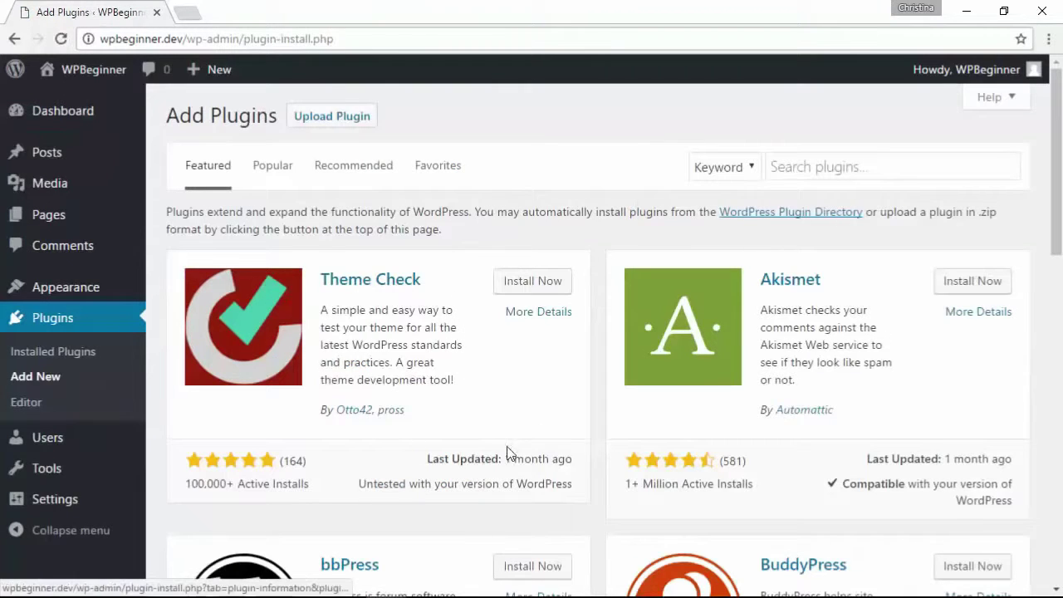
click(788, 168)
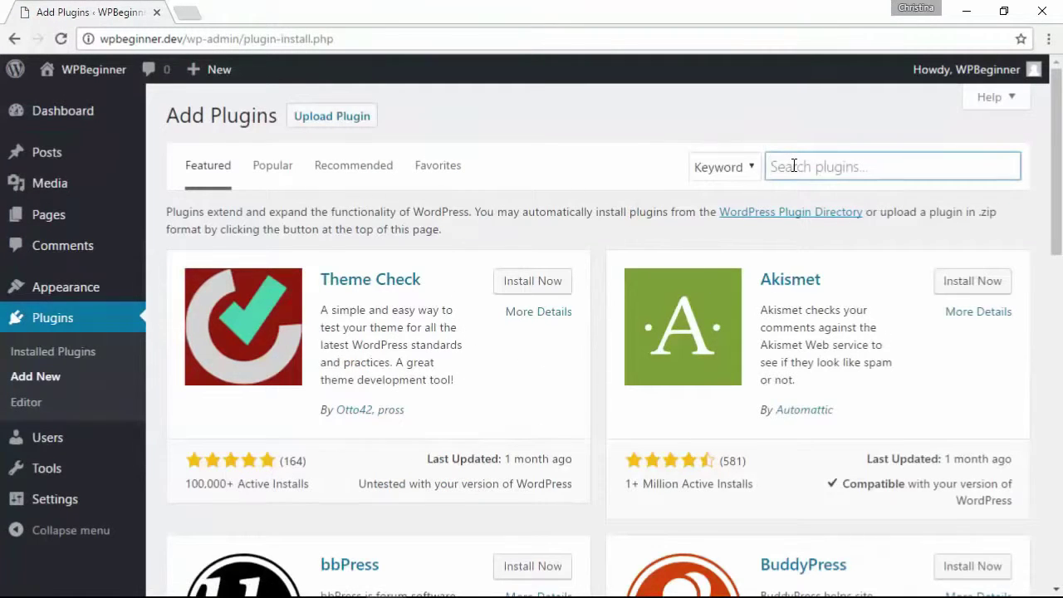
text(Wpforms)
click(531, 258)
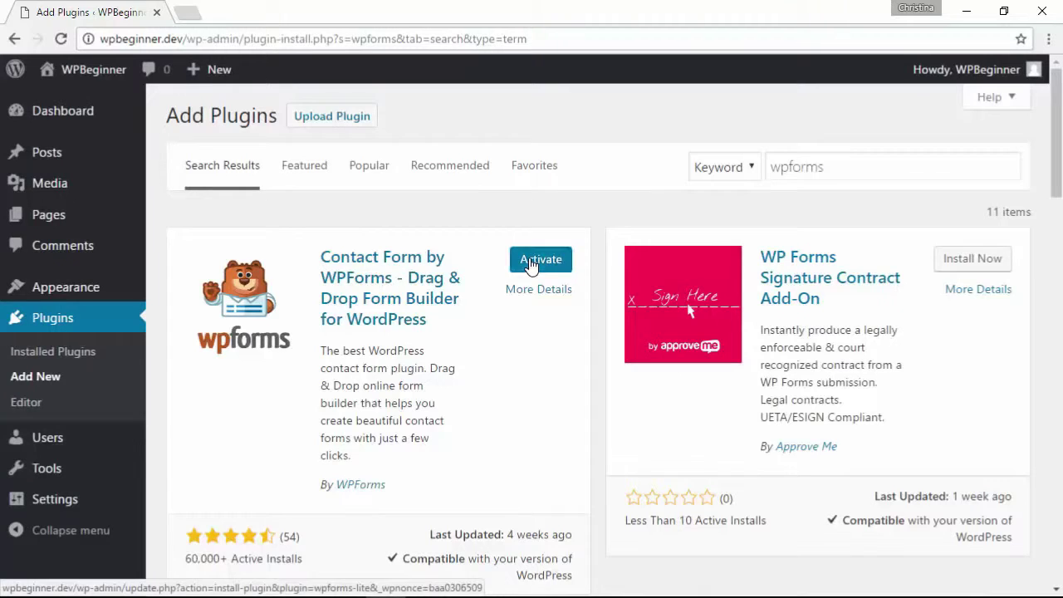
click(531, 260)
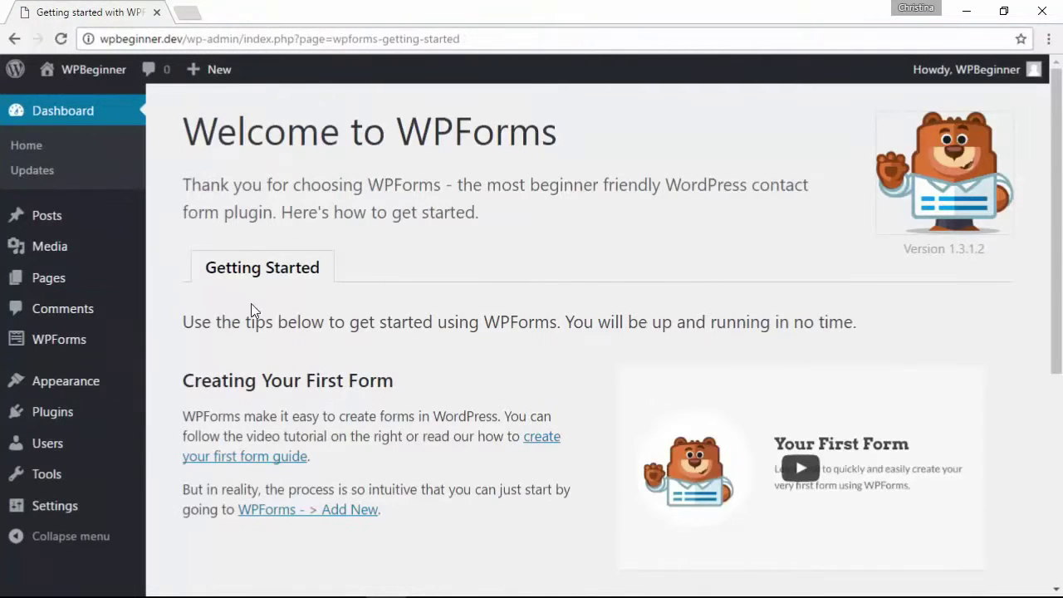
Step: Start adding a new form in WPForms
mouse_move(67, 344)
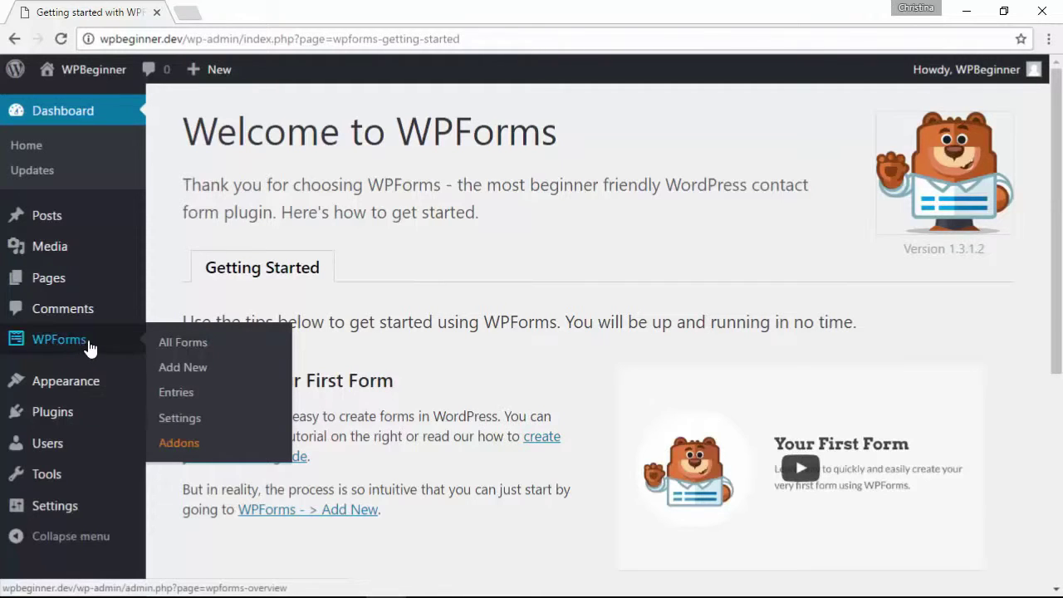
click(173, 373)
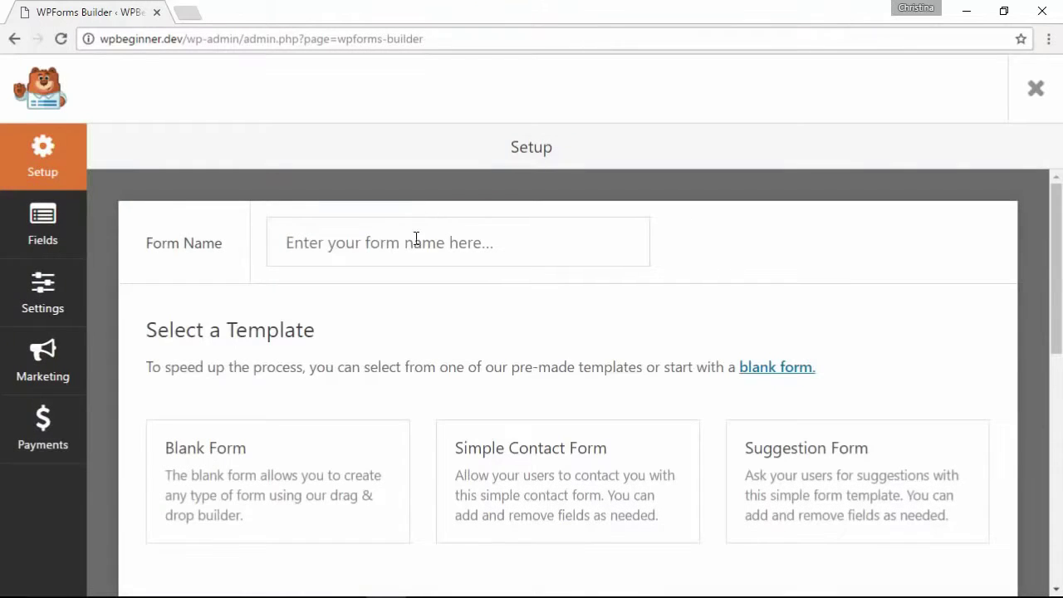
Step: Review the form templates offered for the new form, including the pre-made ones that require an upgrade
scroll(244, 238, down, 2)
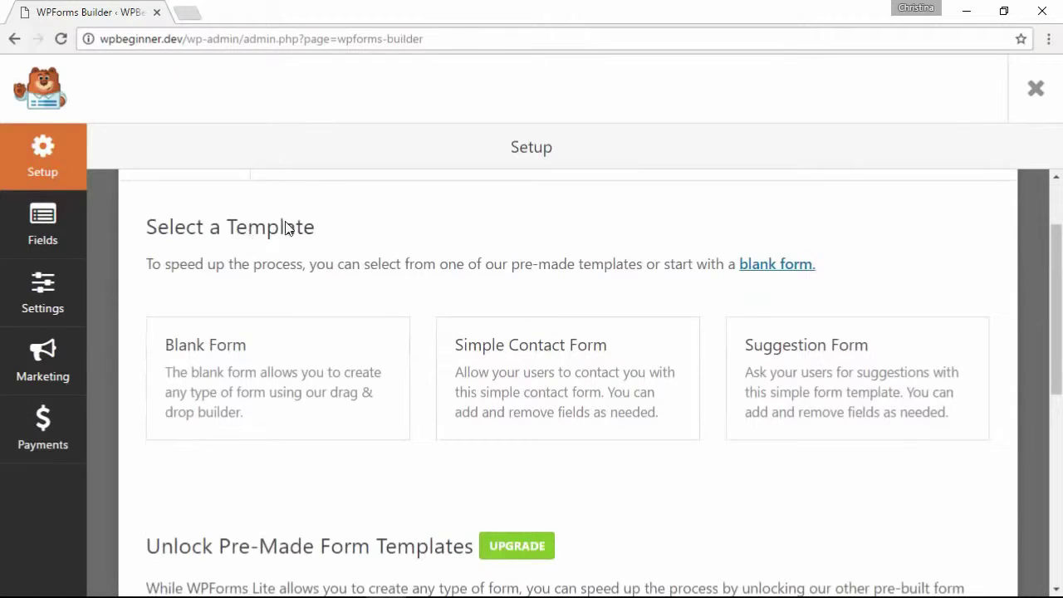
mouse_move(254, 329)
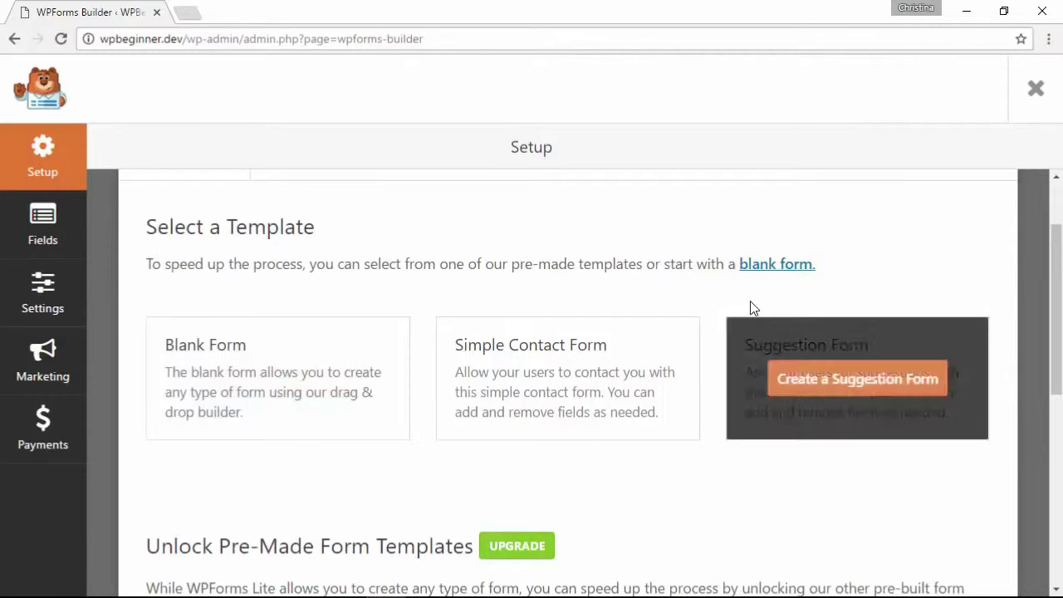
mouse_move(570, 380)
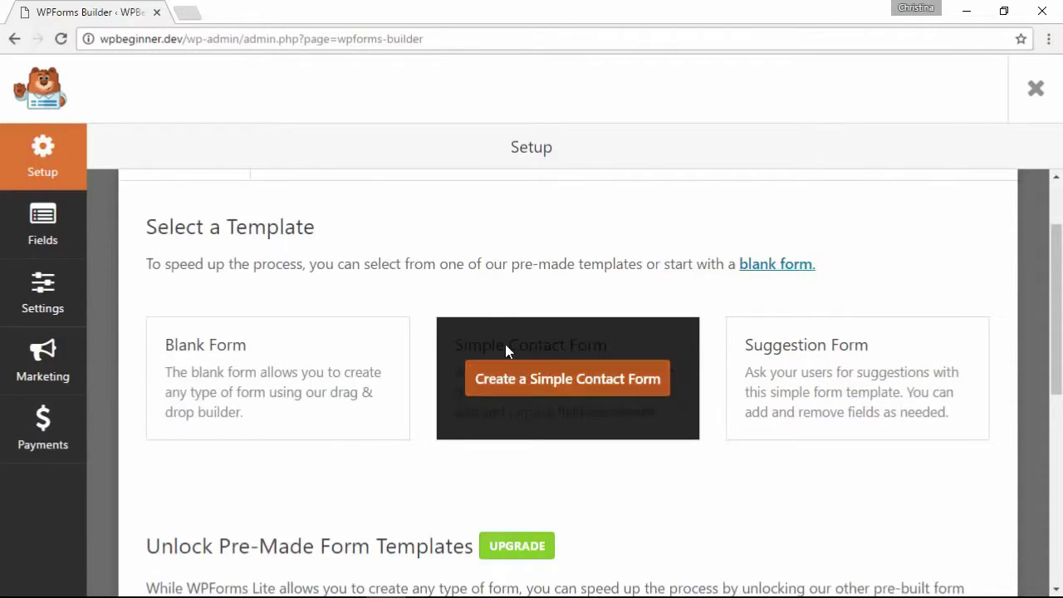
scroll(429, 296, down, 2)
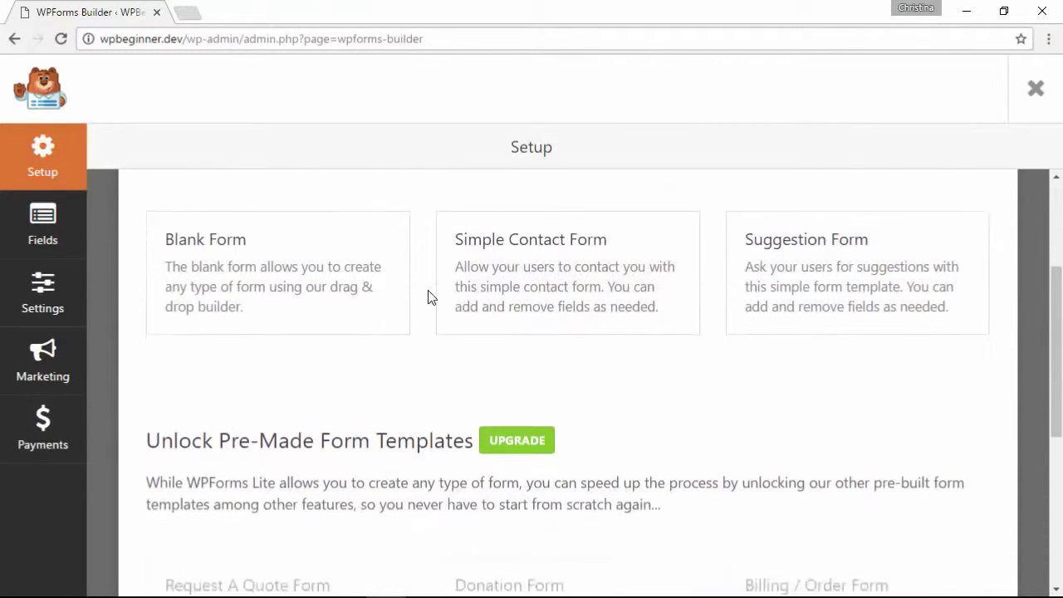
scroll(429, 296, down, 3)
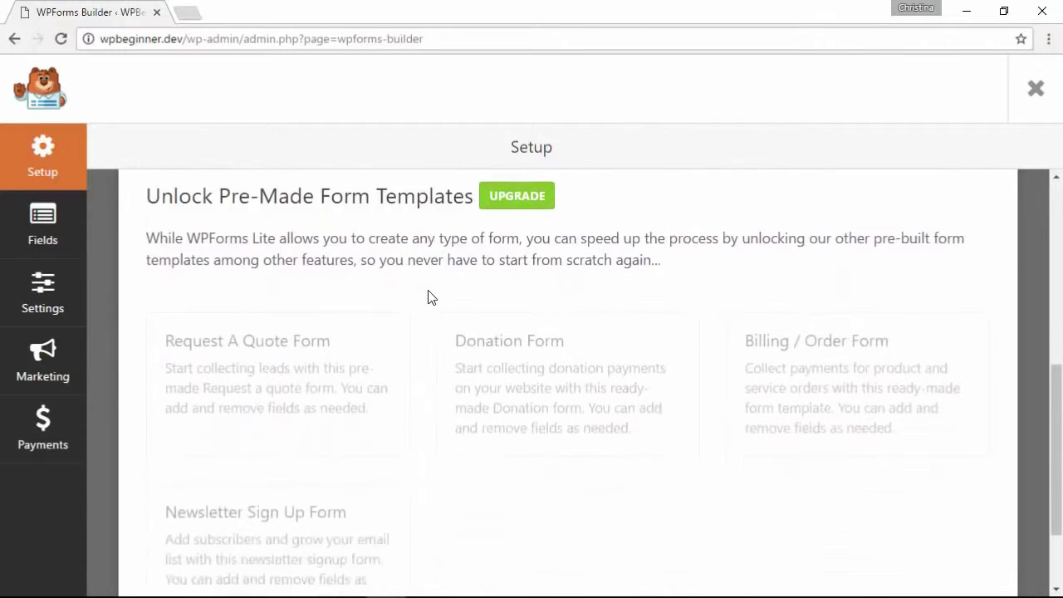
scroll(431, 297, down, 1)
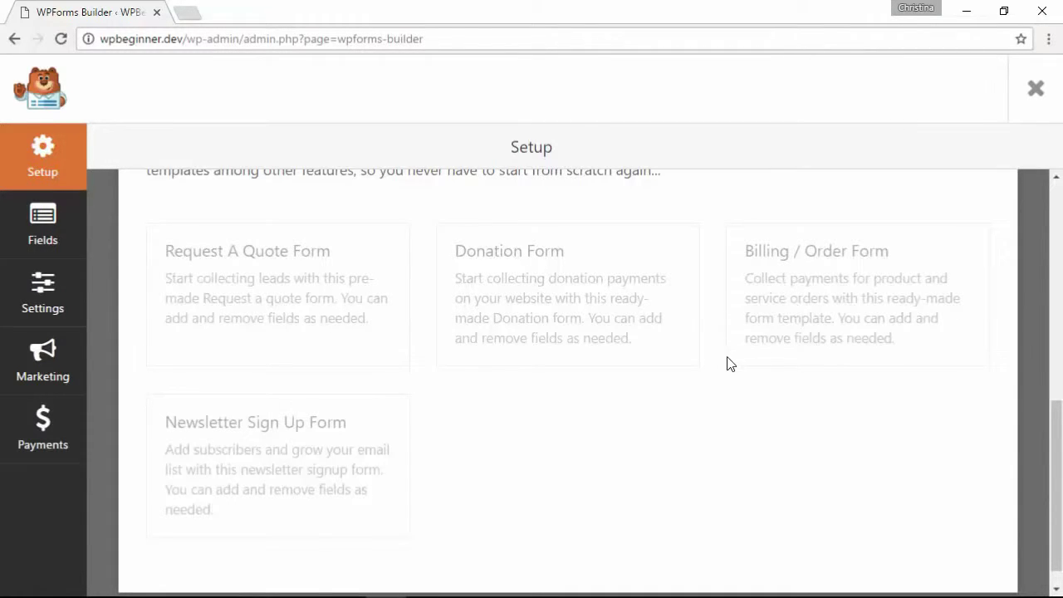
scroll(725, 363, down, 1)
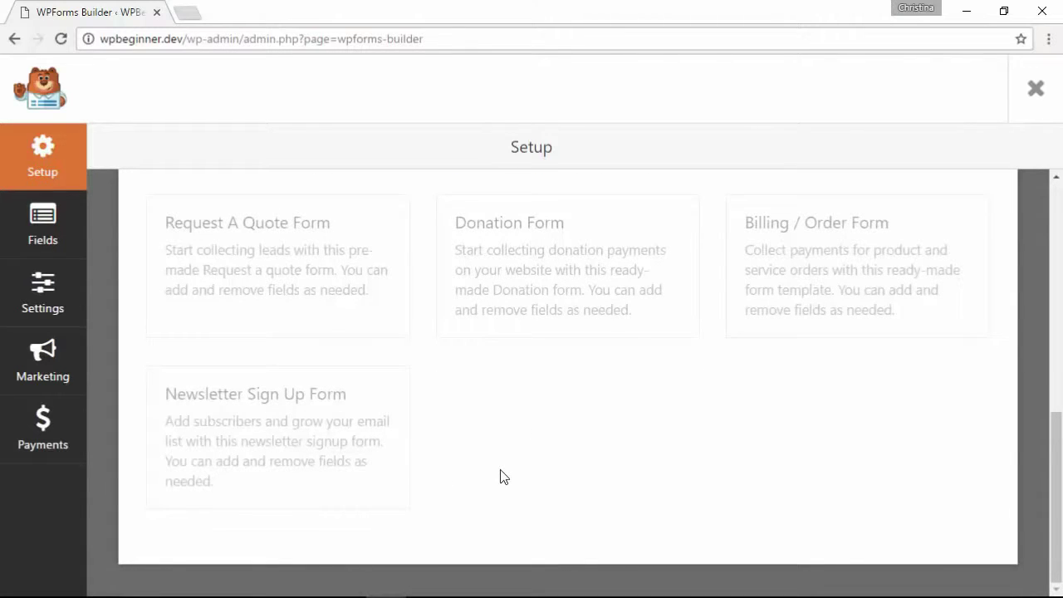
scroll(500, 476, up, 1)
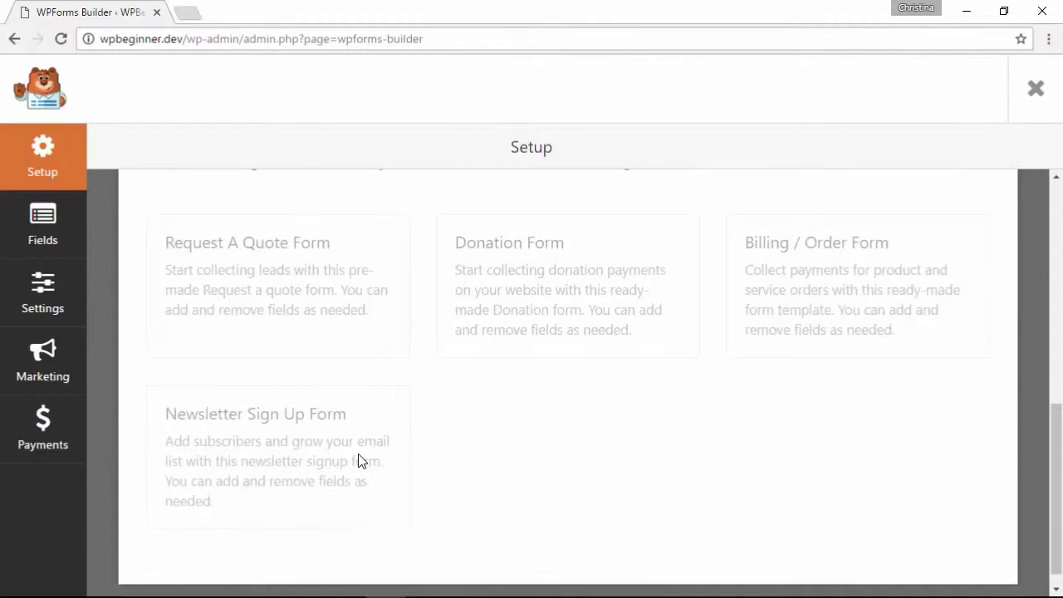
scroll(503, 423, up, 5)
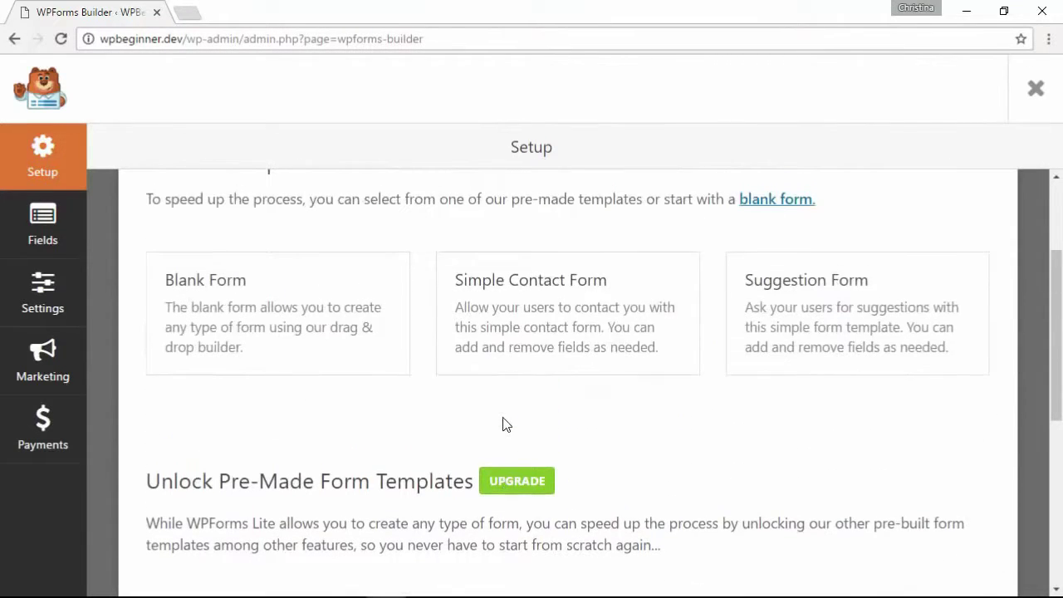
Step: Create a form from the Simple Contact Form template and change its title to "Contact Us"
click(572, 315)
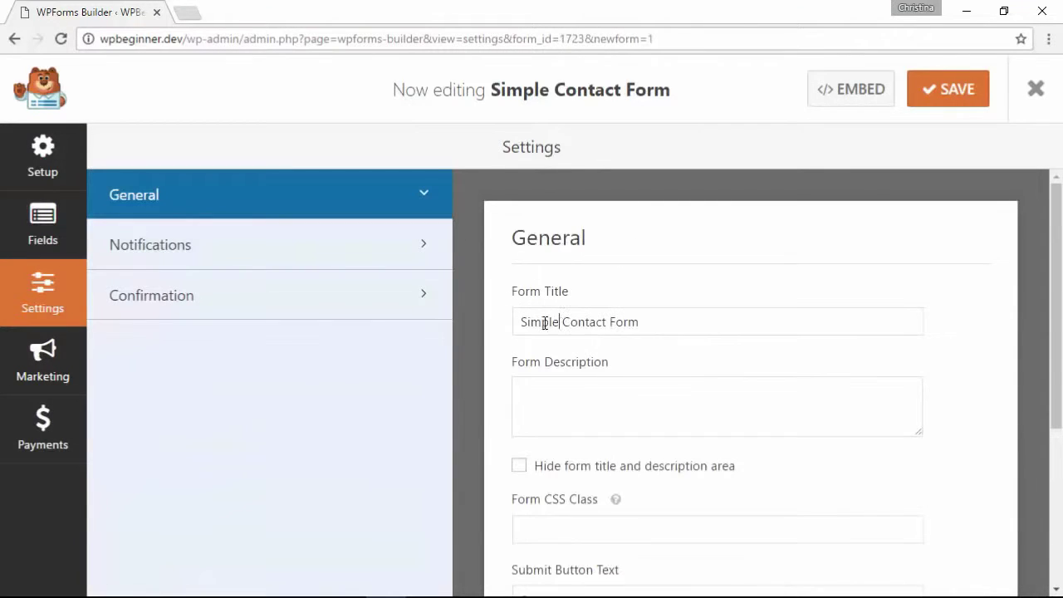
double_click(544, 324)
key(BackSpace)
key(End)
key(BackSpace)
key(BackSpace)
key(BackSpace)
key(BackSpace)
text(Us)
Step: Set the form's submit button text to "Get In Touch" in the general settings
scroll(547, 393, down, 1)
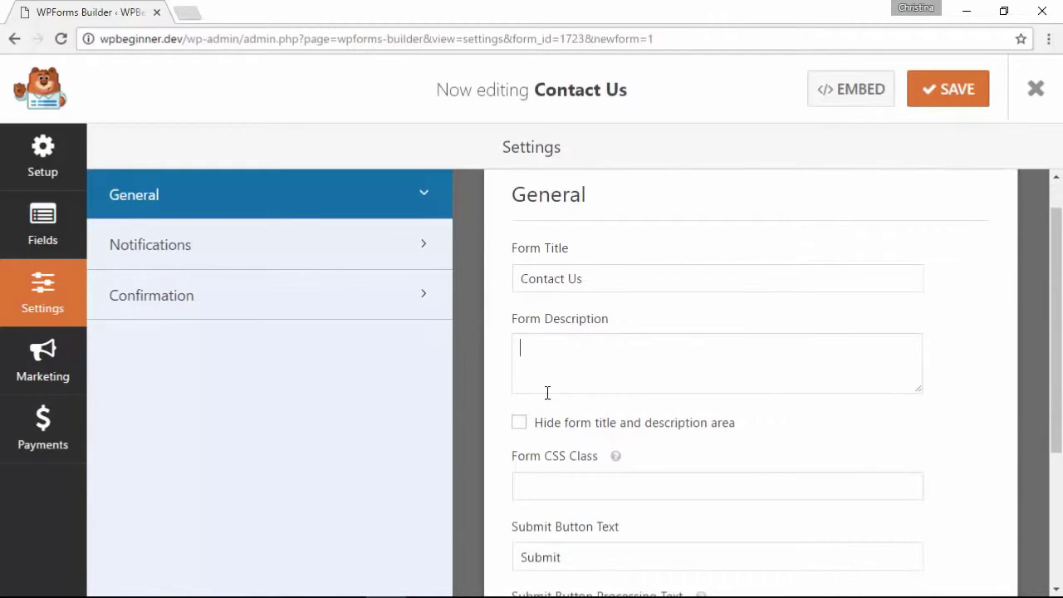
scroll(492, 384, down, 5)
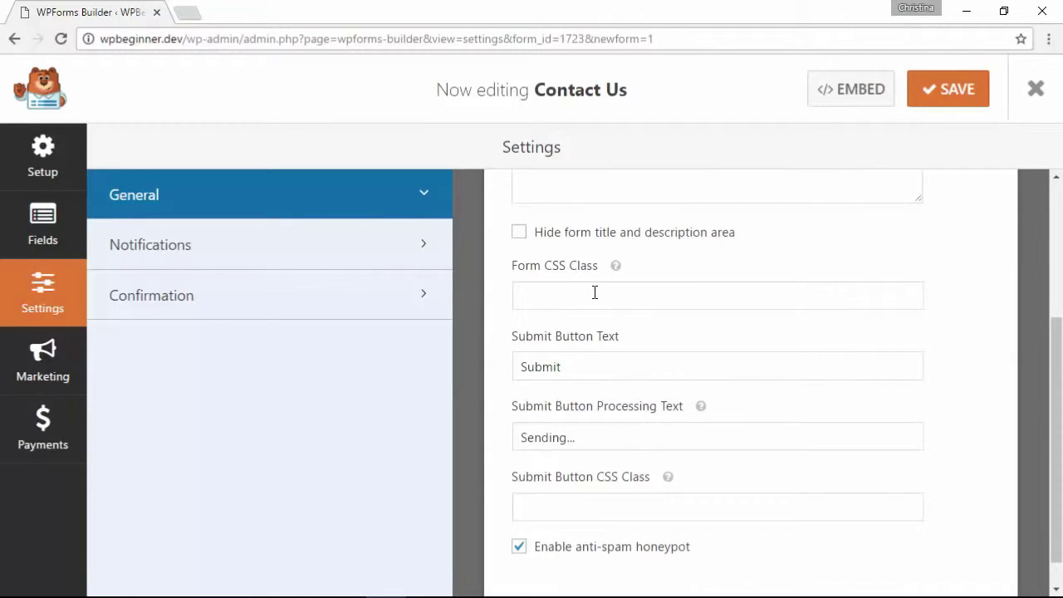
drag(577, 367, 517, 373)
text(Con)
text(Get In Touch)
scroll(501, 373, down, 1)
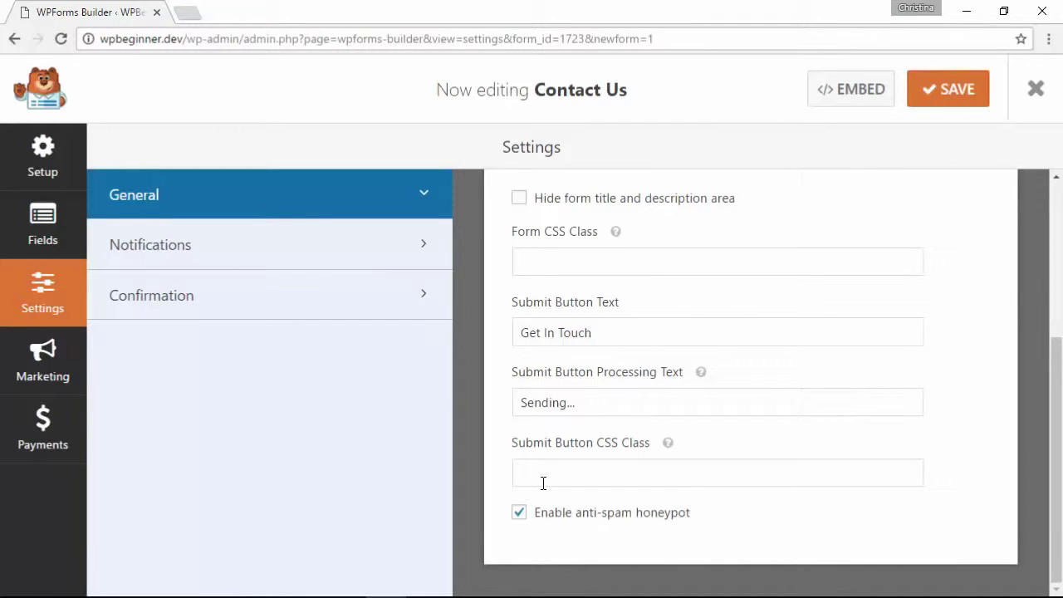
scroll(543, 482, up, 4)
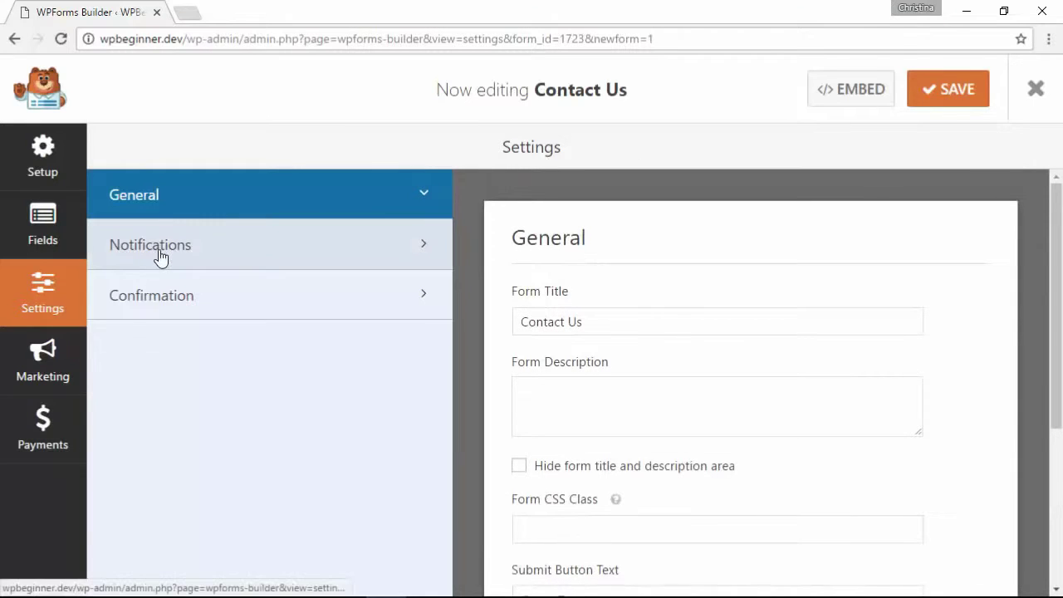
Step: Open the form's field editor and look over the available standard fields and the Contact Us form preview
click(25, 240)
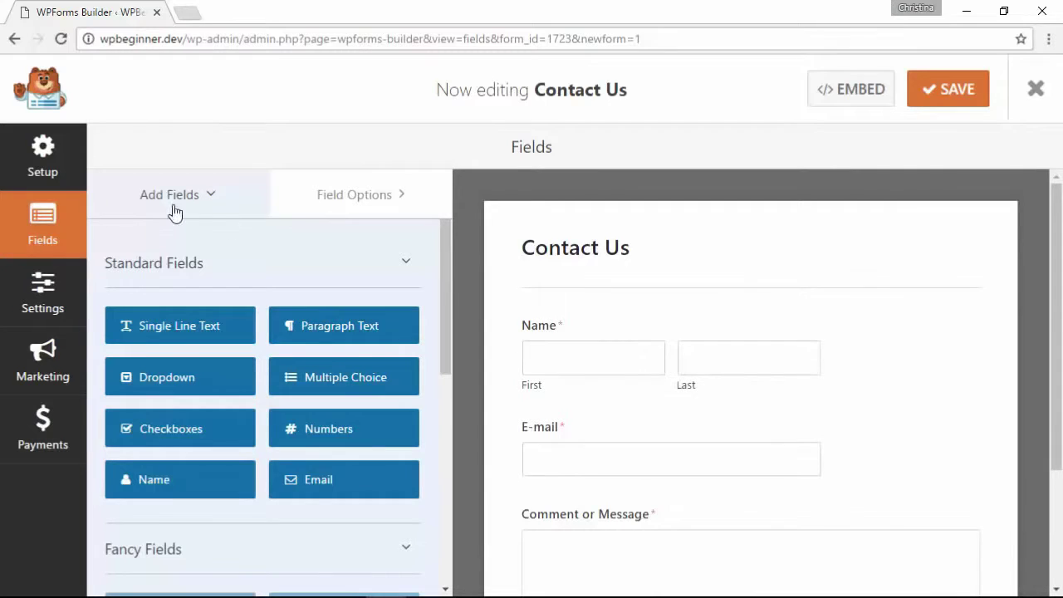
scroll(700, 496, down, 1)
scroll(661, 282, down, 2)
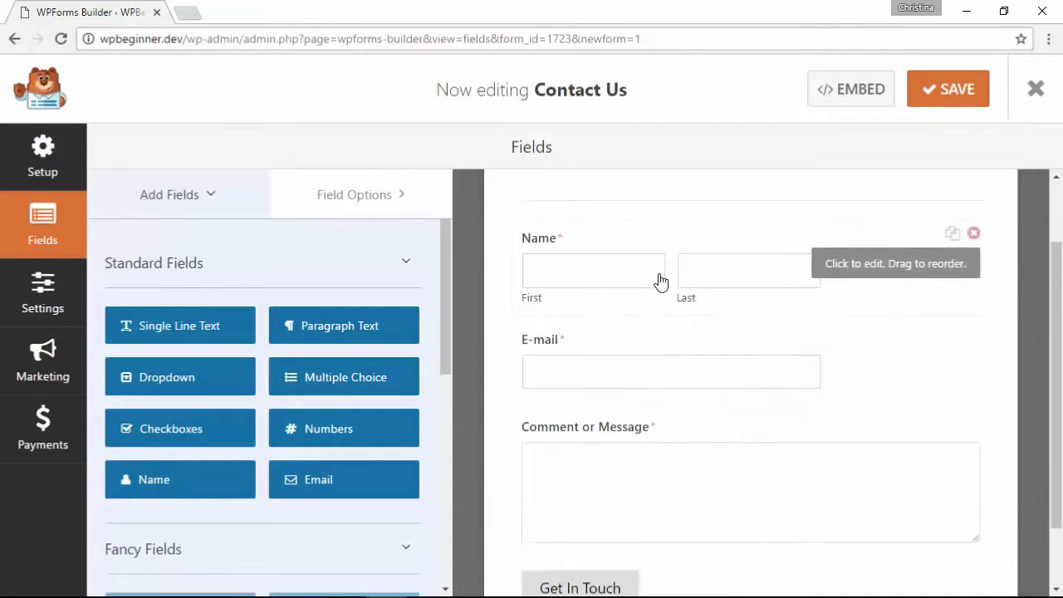
scroll(661, 283, up, 3)
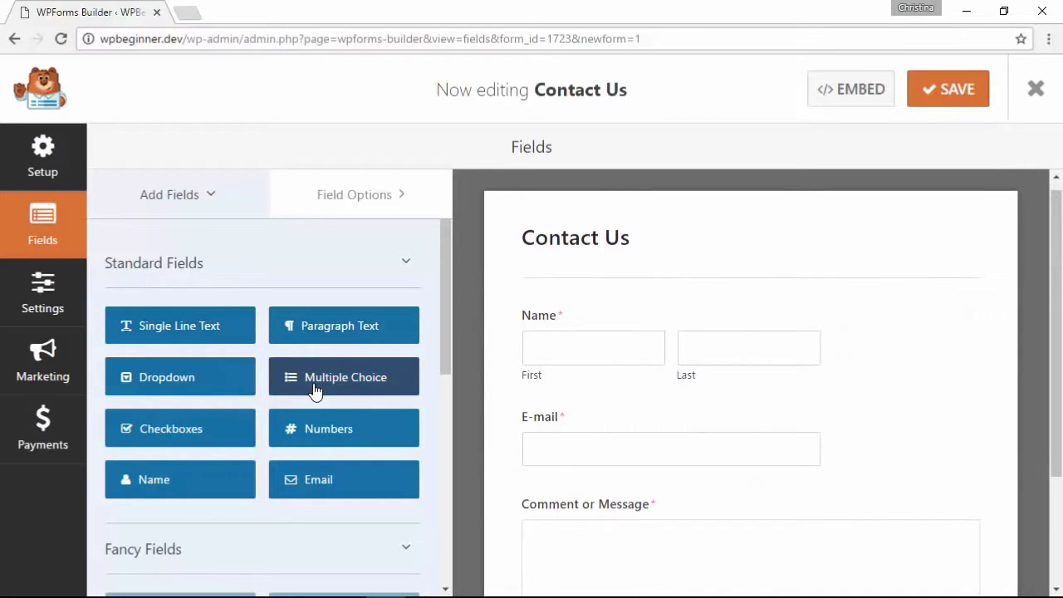
scroll(510, 419, down, 2)
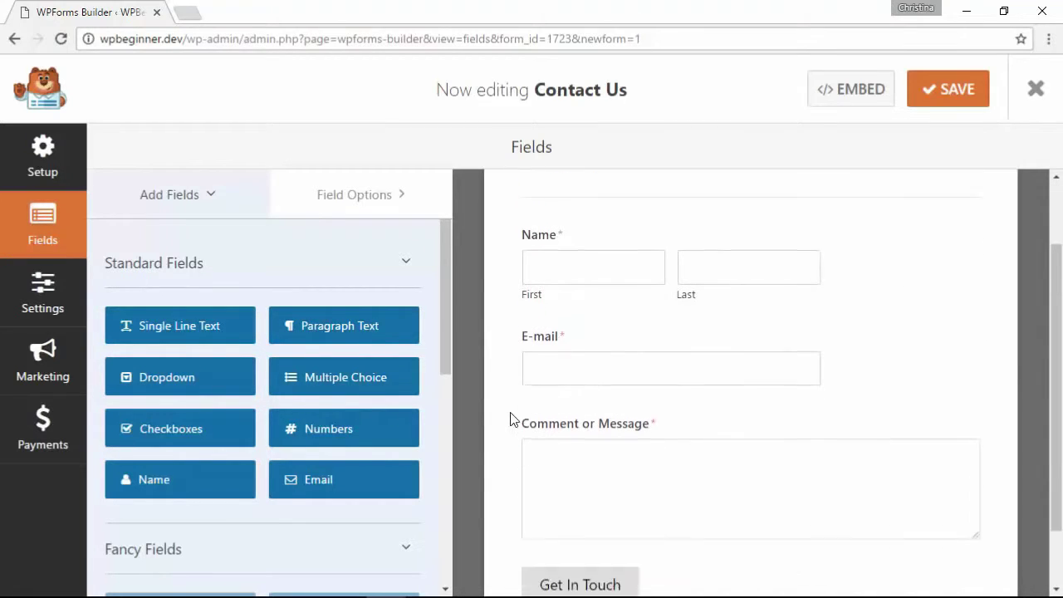
Step: Try out a Paragraph Text field placed between Name and E-mail, and delete it from the form
click(318, 334)
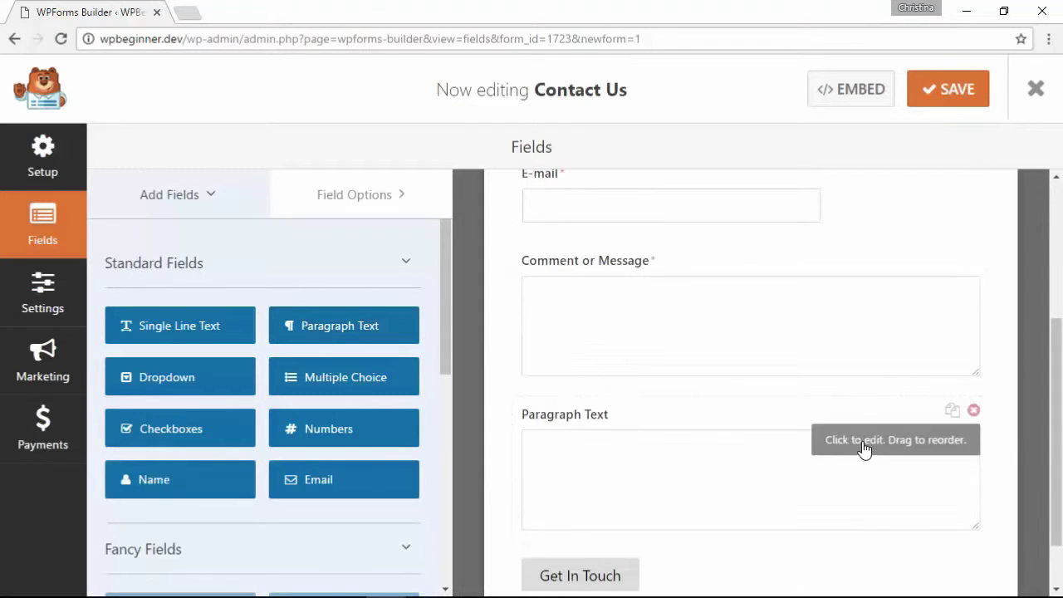
drag(864, 441, 842, 240)
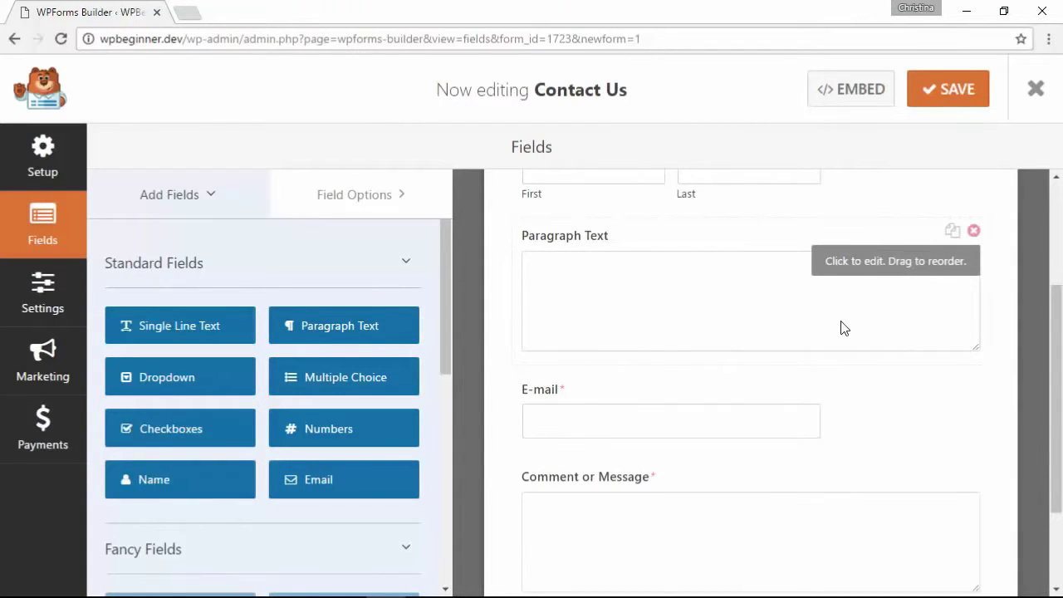
click(974, 233)
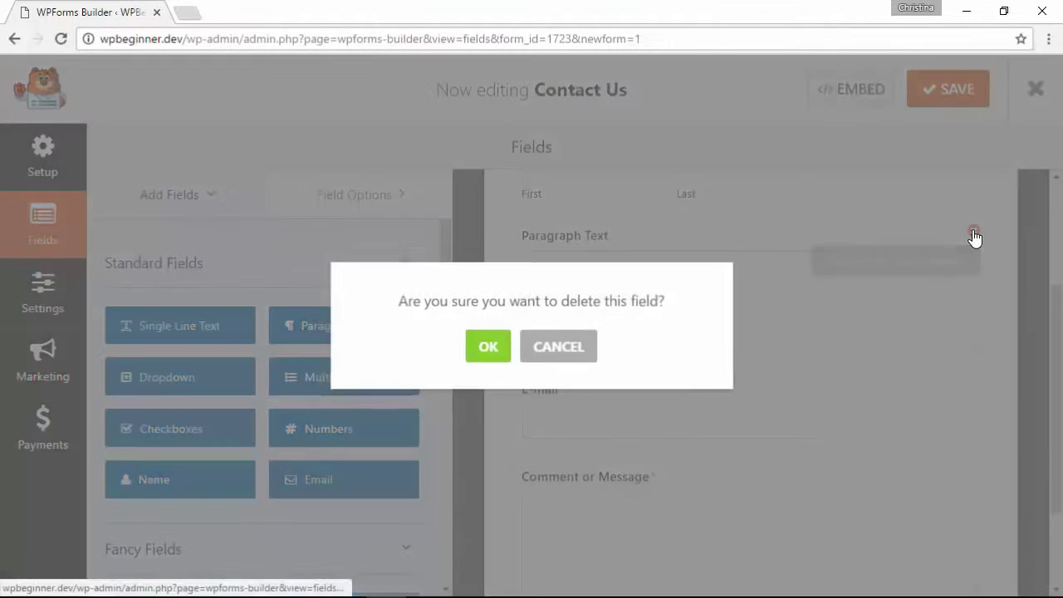
click(480, 364)
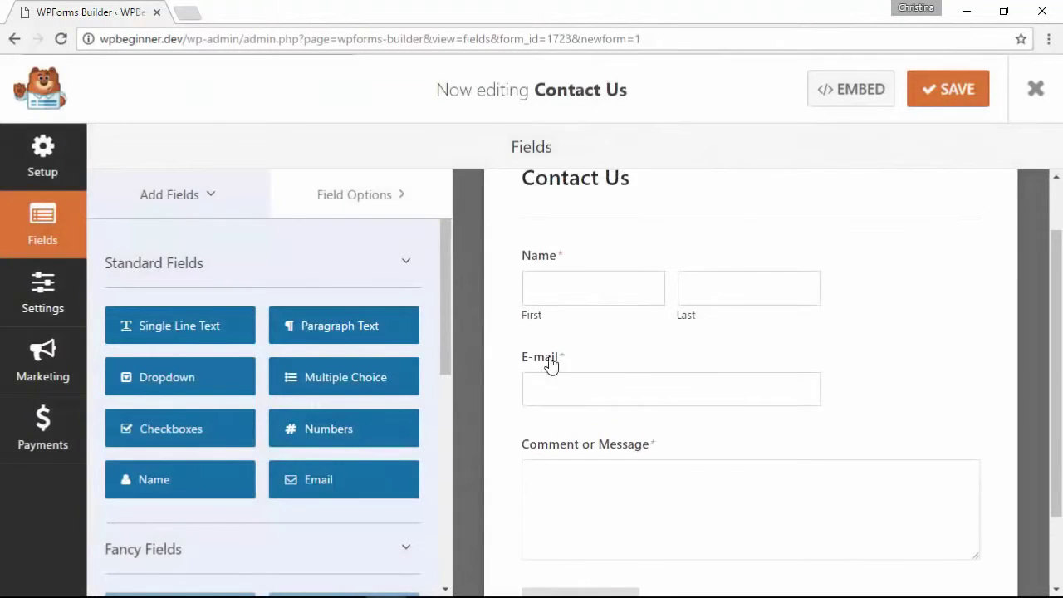
Step: Set the Name field's format to Simple and relabel the Comment or Message field "We'd Love to Hear From You"
click(708, 288)
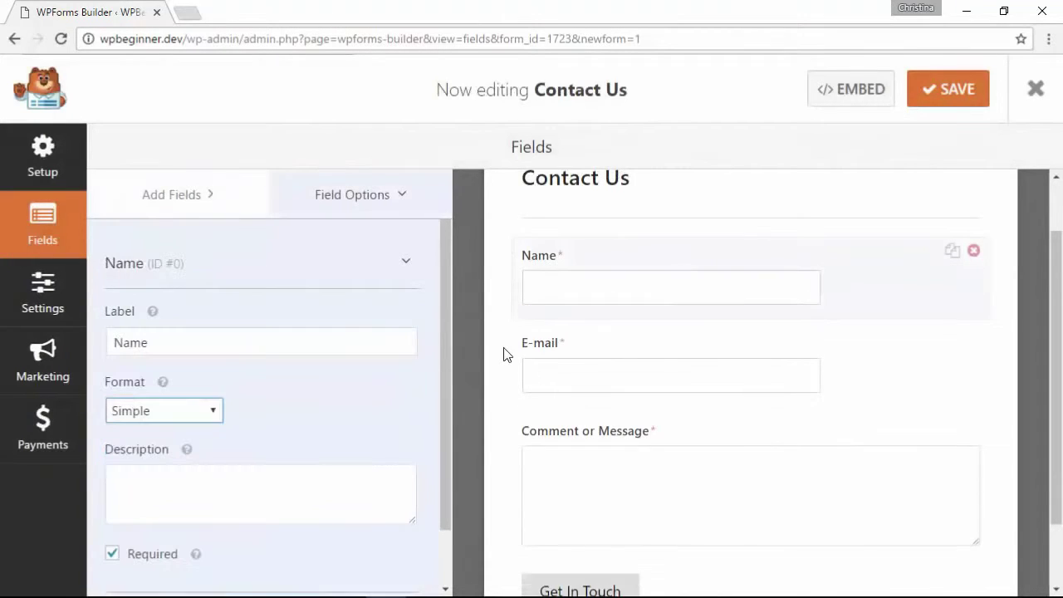
scroll(503, 353, down, 1)
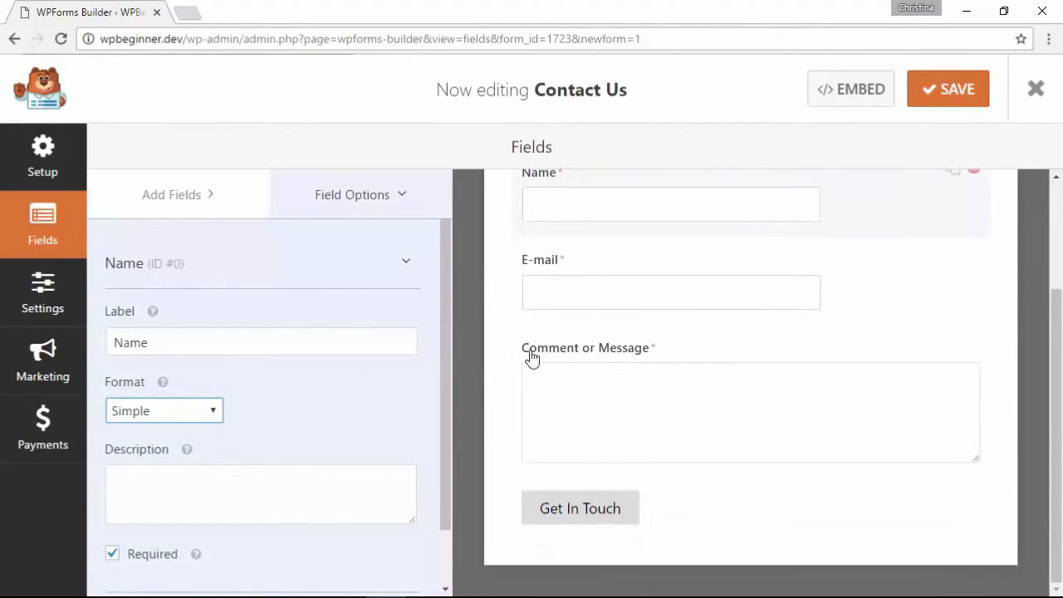
click(609, 352)
drag(239, 402, 114, 401)
text(We'd Love to HEar)
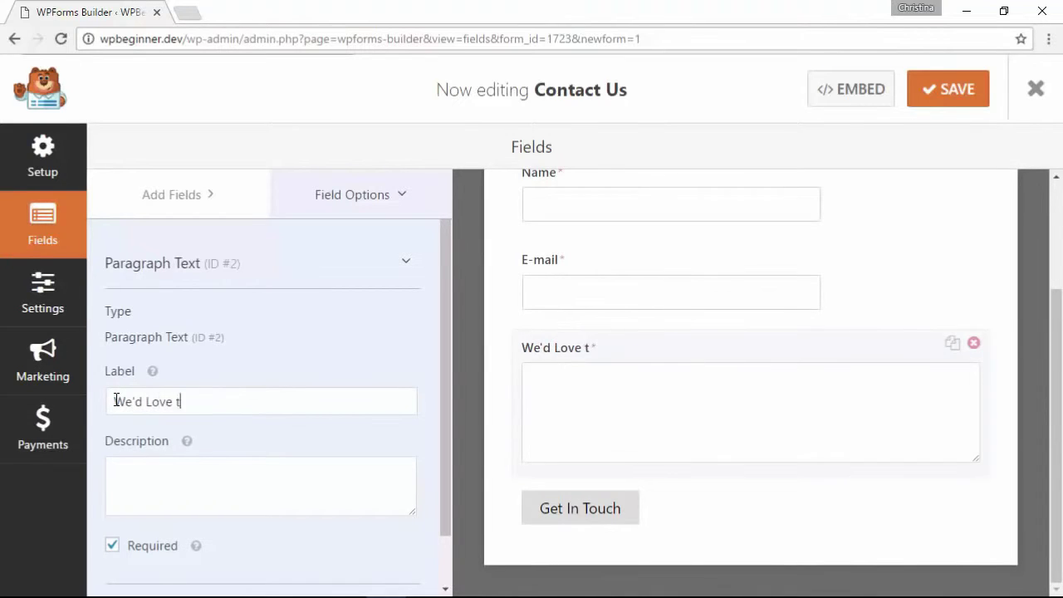
key(BackSpace)
key(BackSpace)
key(BackSpace)
text(ear From You)
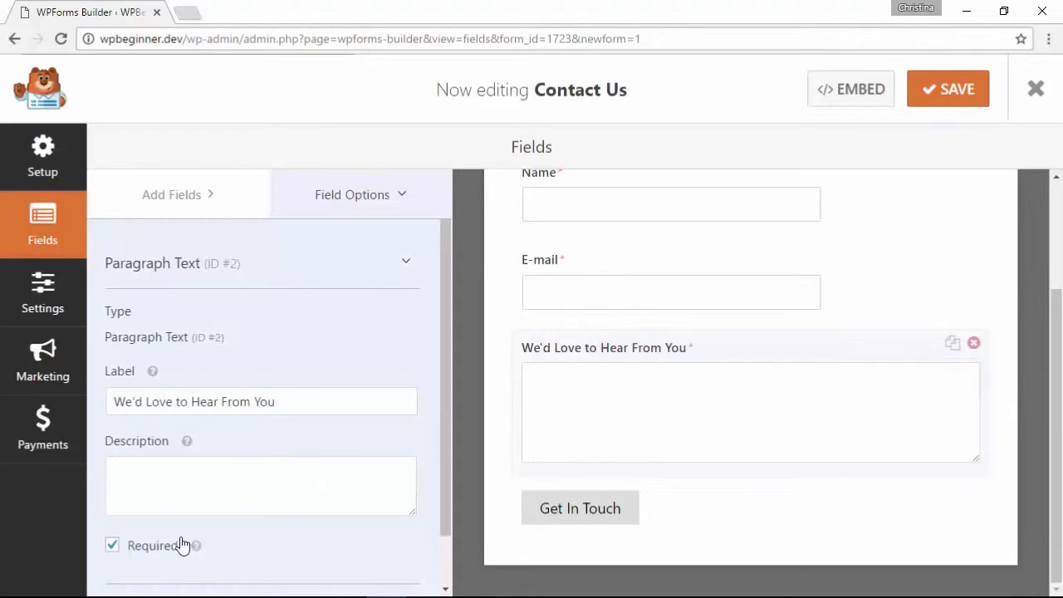
click(159, 555)
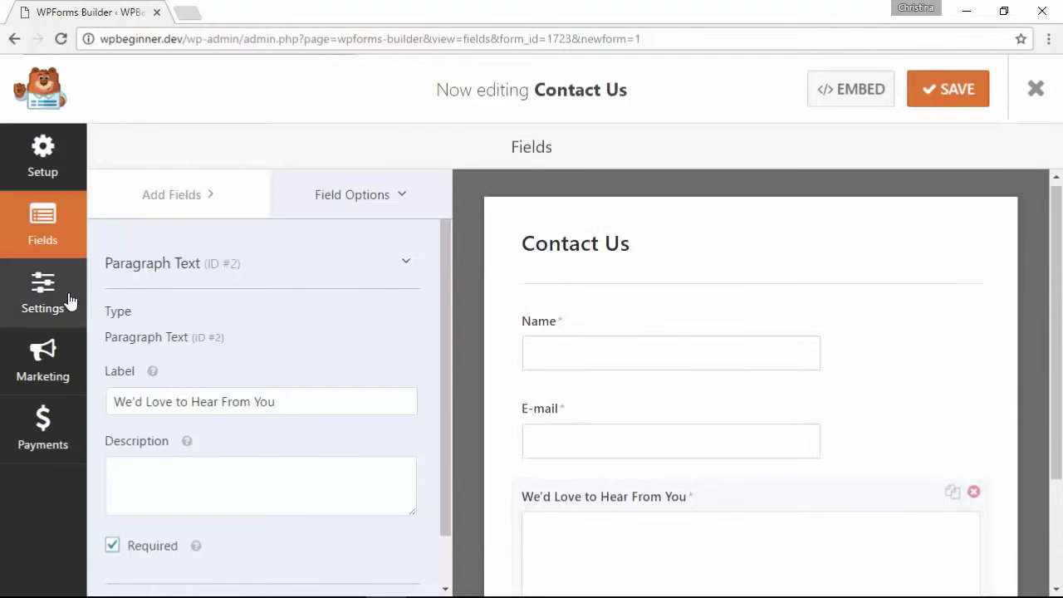
Step: In the form's notification settings, replace the Send To Email Address smart tag with the recipient's e-mail address
click(42, 304)
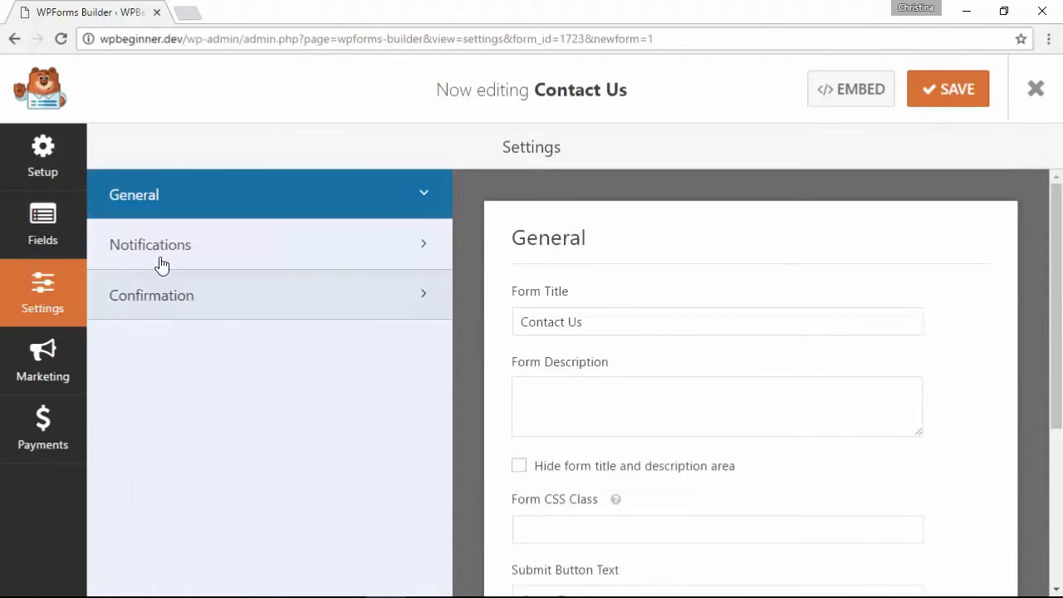
click(201, 249)
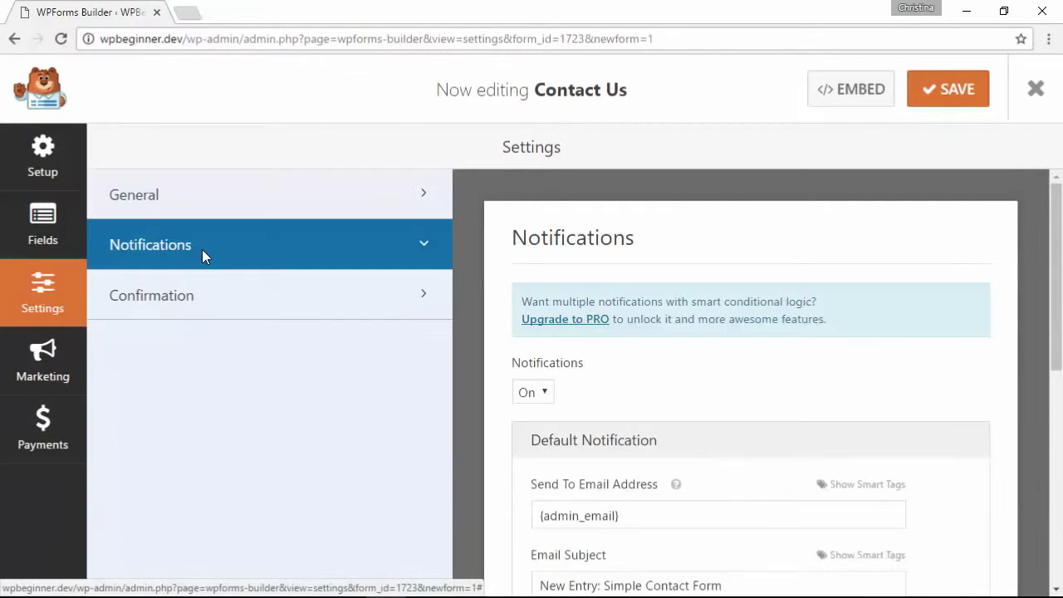
scroll(465, 349, down, 1)
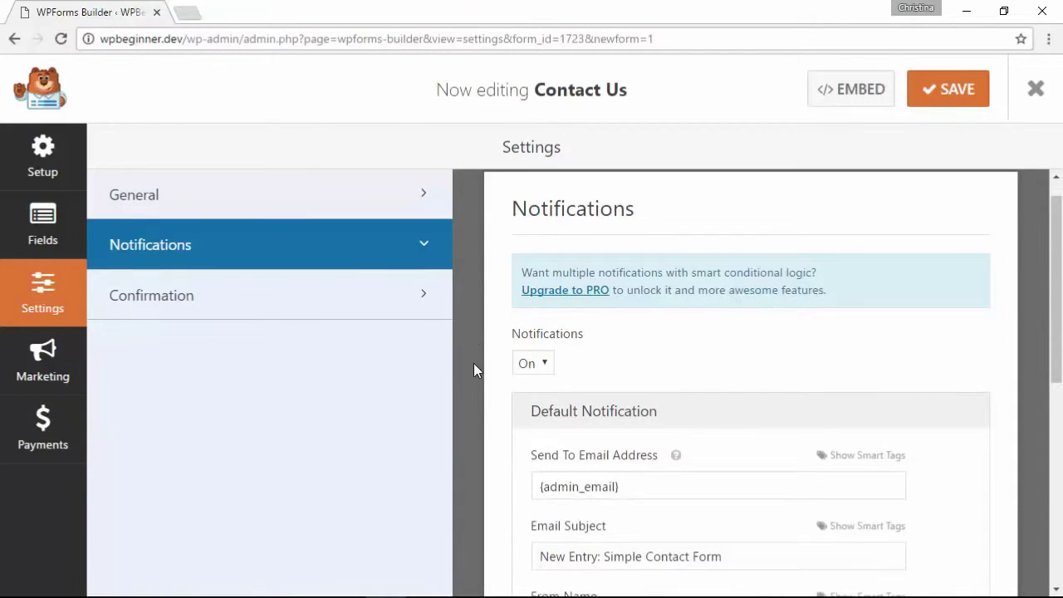
scroll(621, 458, down, 2)
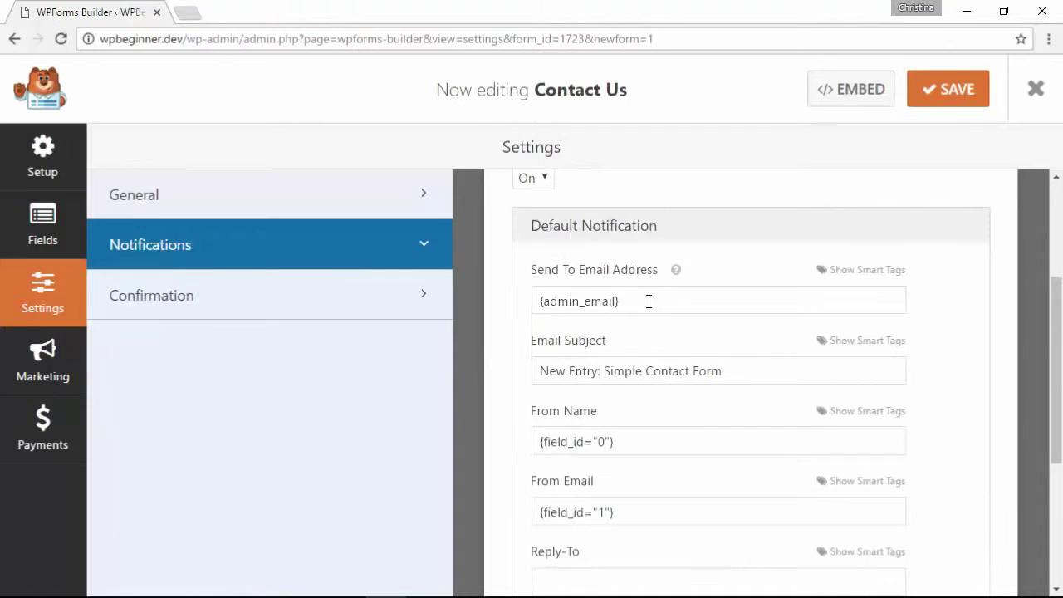
drag(647, 302, 542, 301)
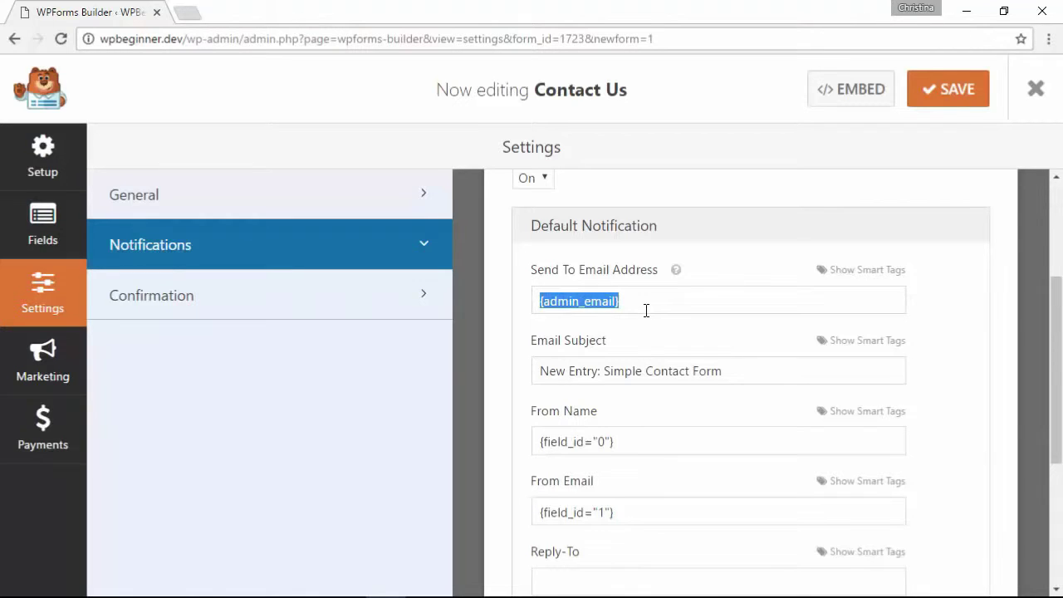
text(wpbeginner@example.com)
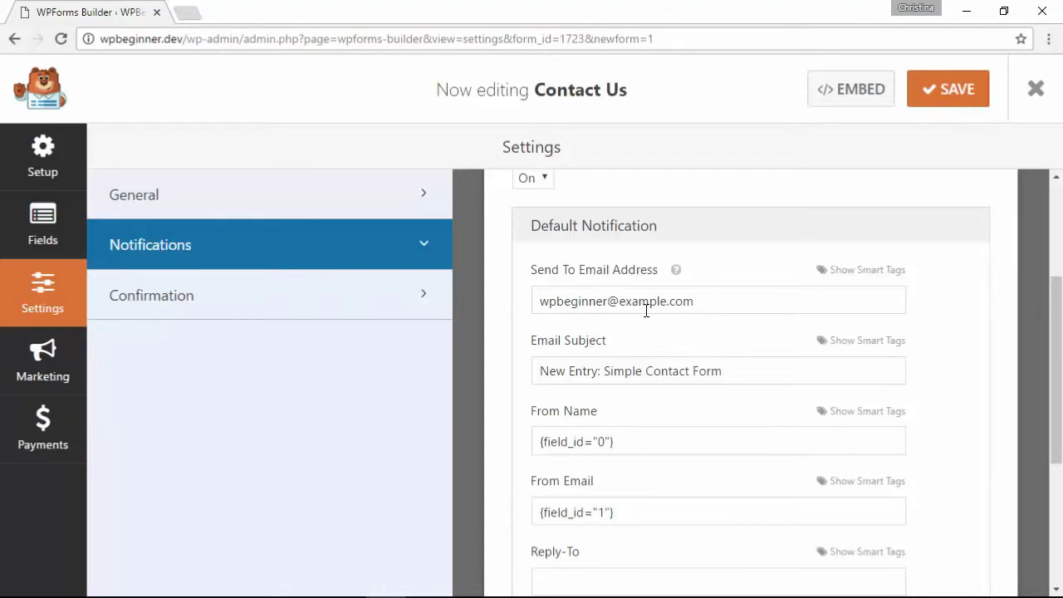
Step: Review the default notification's Email Subject, From Name, From Email, Reply-To and Message fields
scroll(742, 327, down, 1)
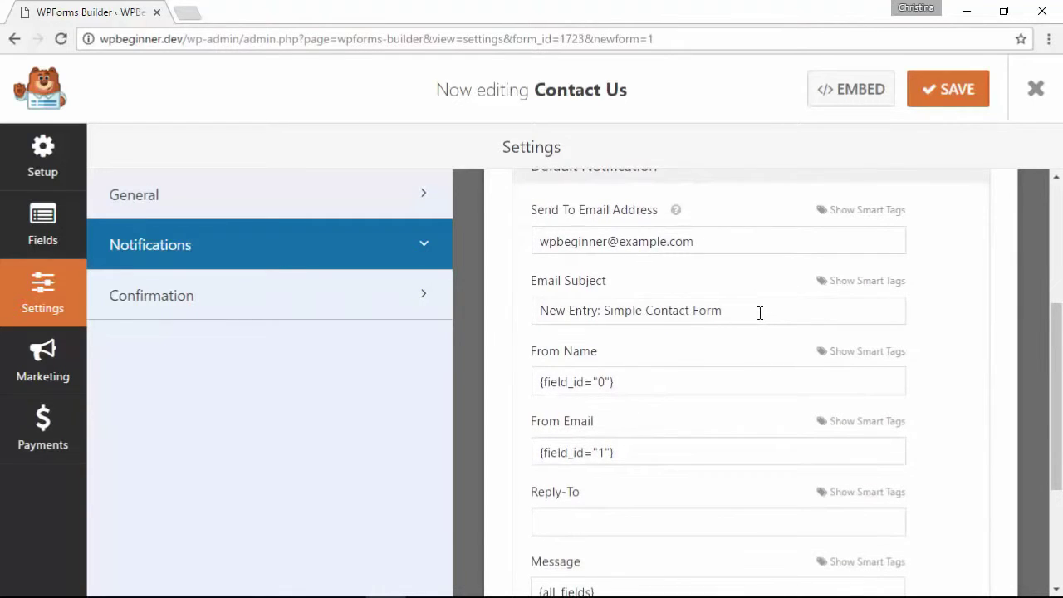
drag(723, 310, 528, 309)
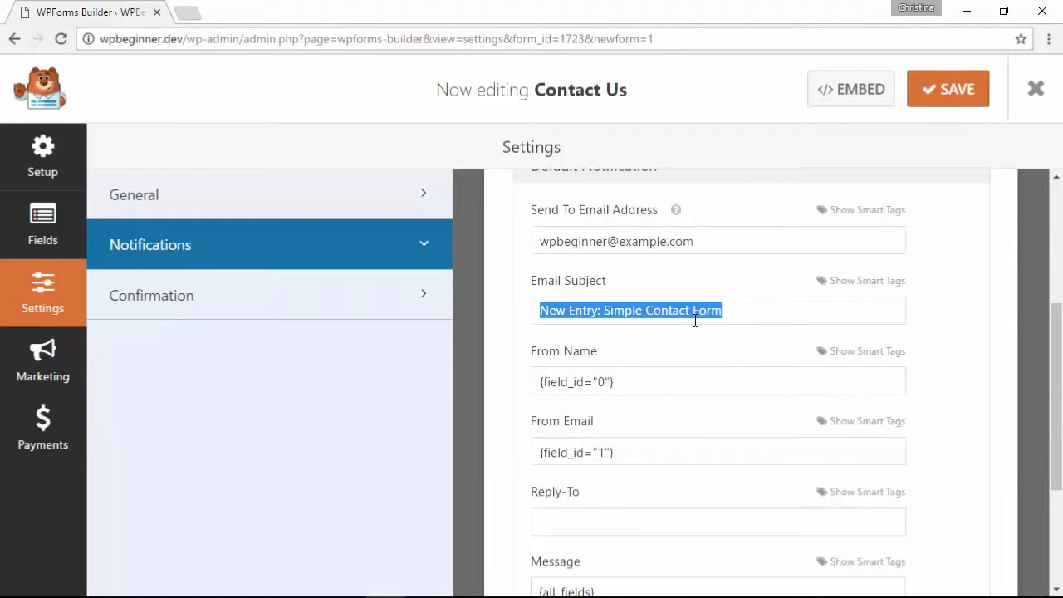
scroll(695, 320, down, 1)
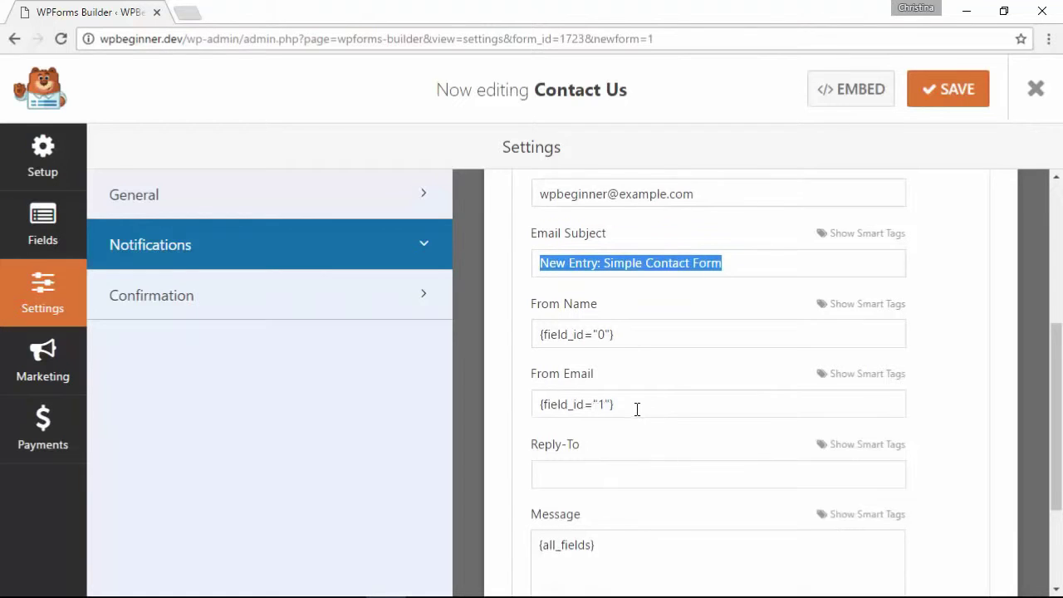
scroll(636, 409, down, 4)
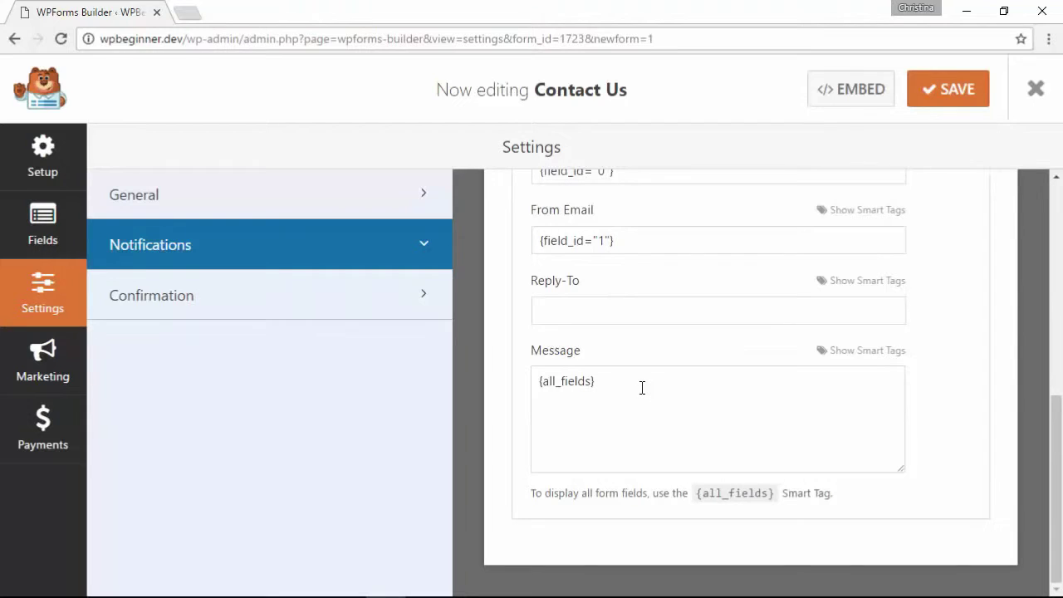
scroll(642, 387, up, 5)
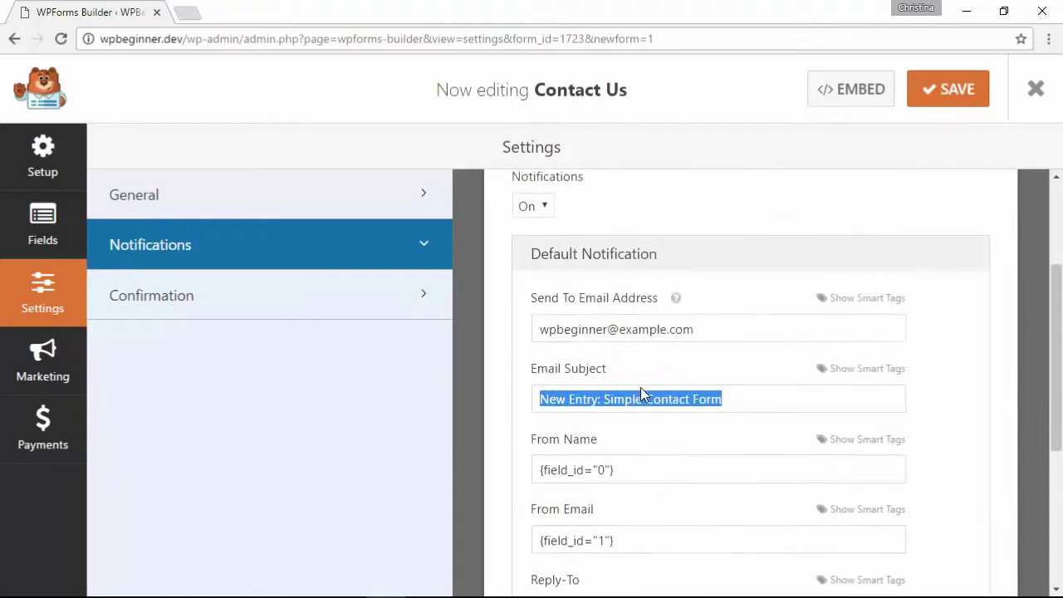
Step: In the confirmation settings, try the Show Page and Go to URL (Redirect) confirmation types, and switch back to Message
click(250, 309)
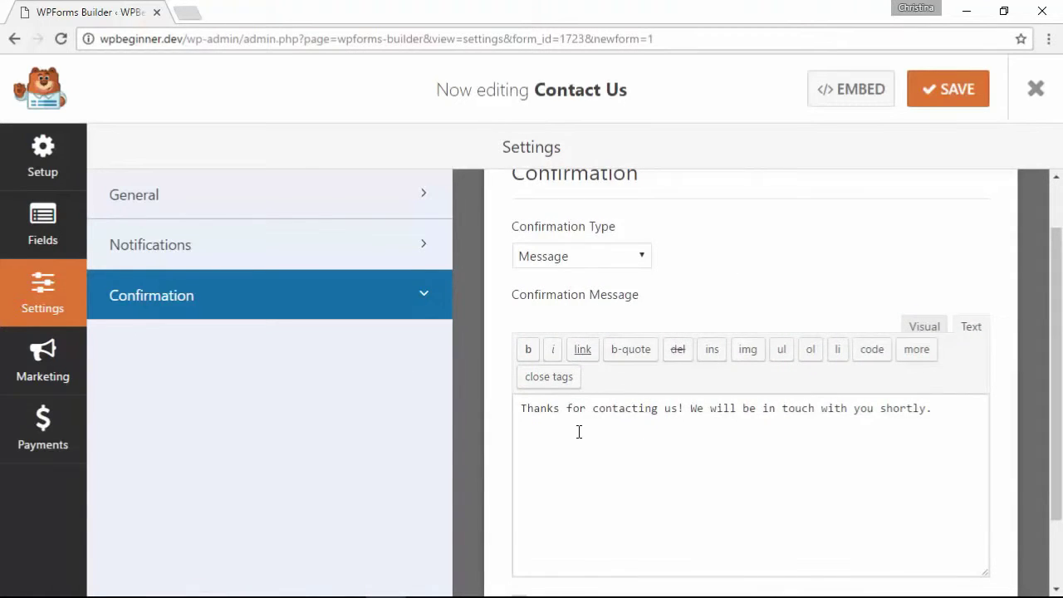
click(585, 258)
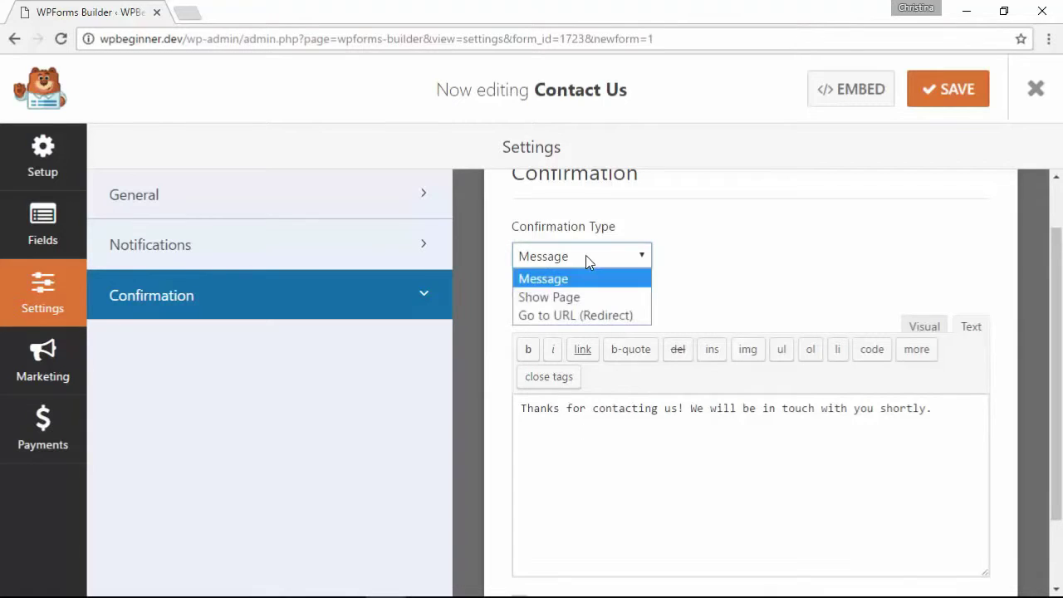
click(547, 298)
click(581, 388)
click(581, 321)
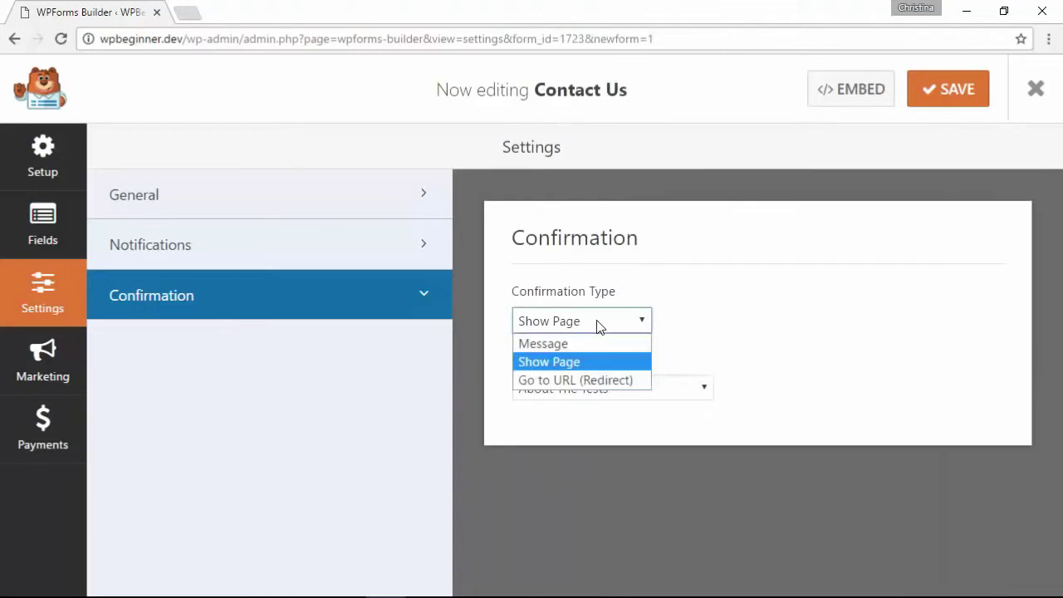
click(589, 377)
click(586, 388)
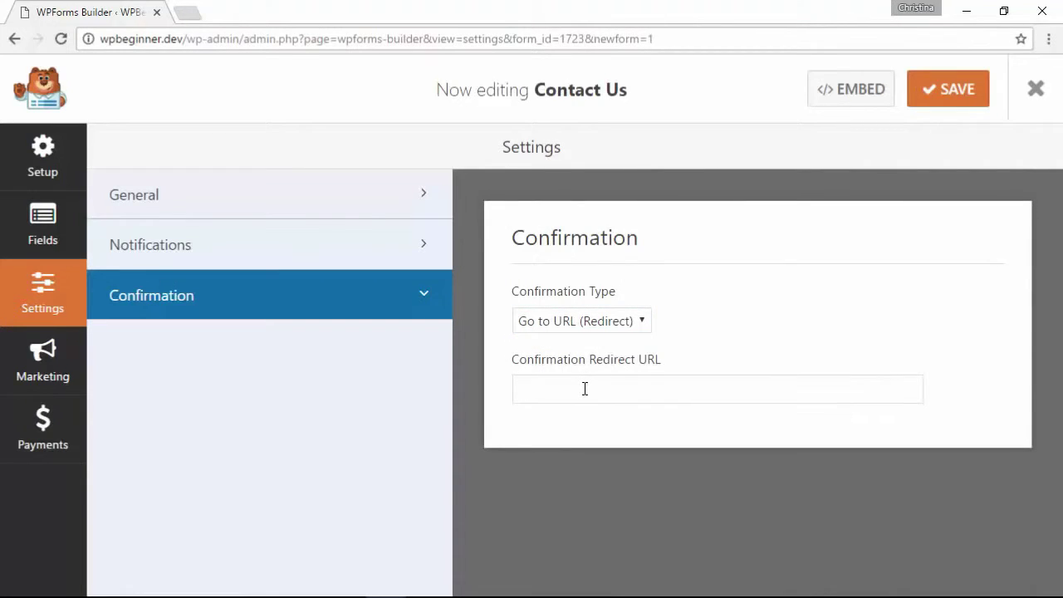
click(578, 322)
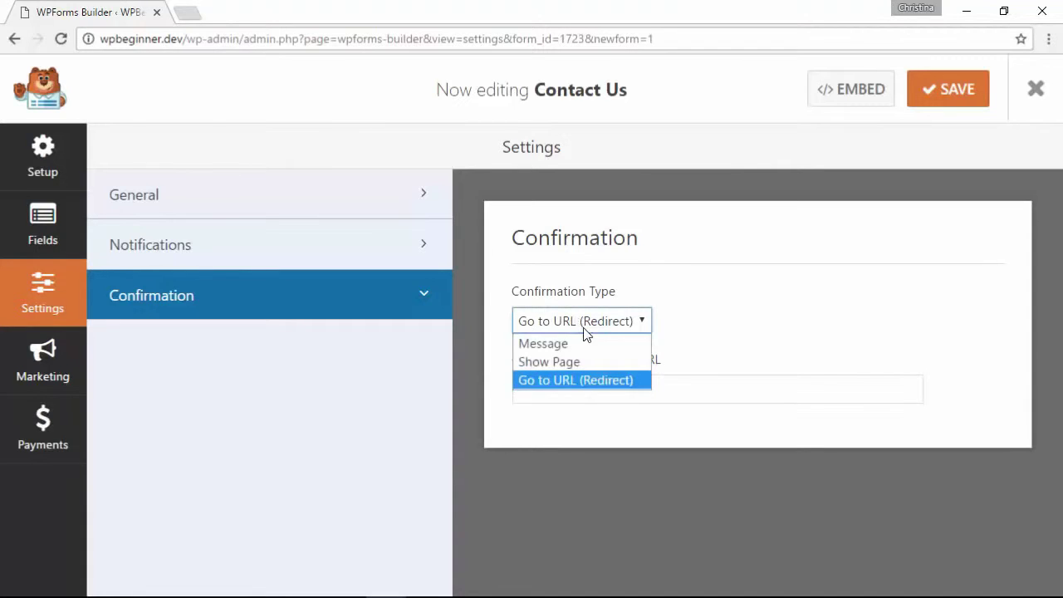
click(551, 344)
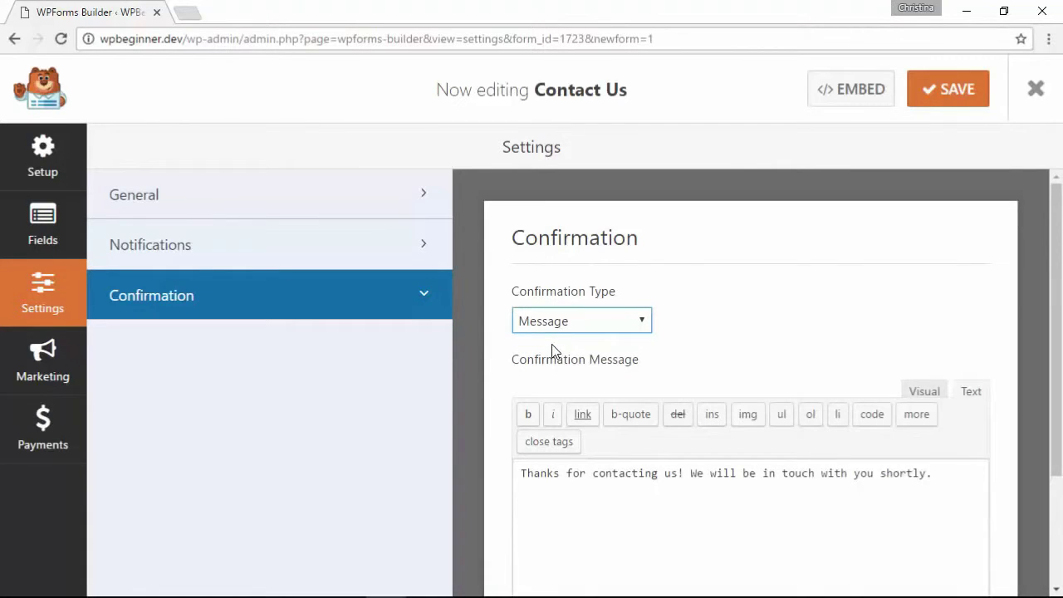
Step: Look over the confirmation message, save the Contact Us form and close the form builder
scroll(742, 343, down, 2)
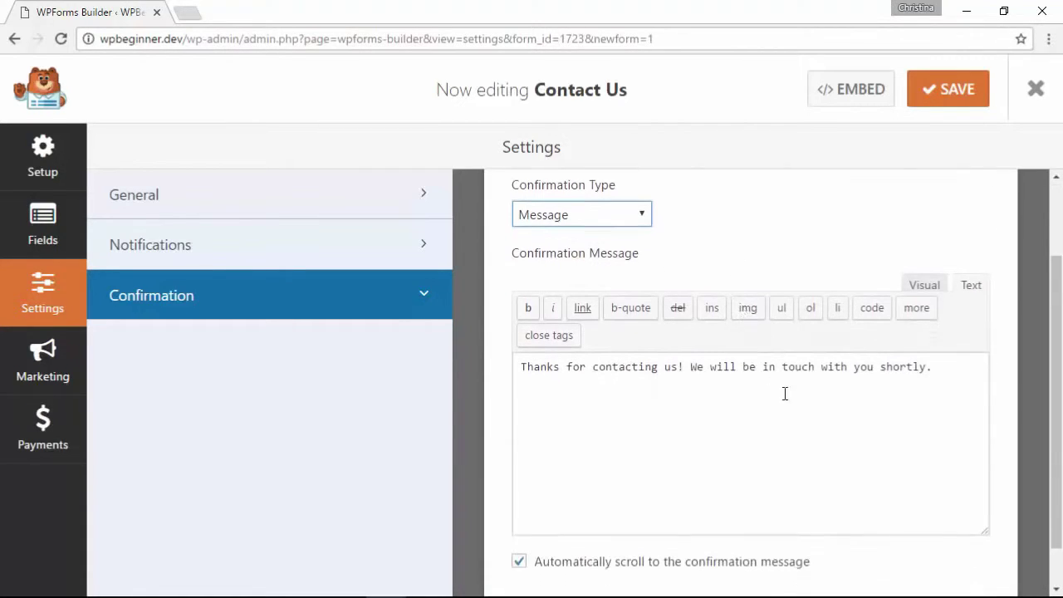
scroll(717, 402, down, 1)
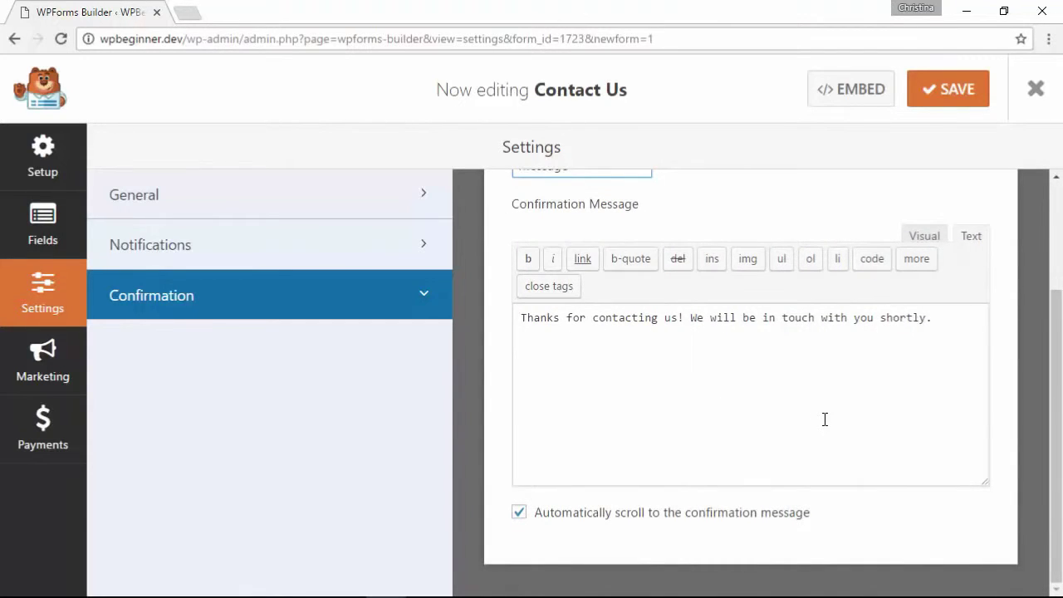
click(949, 92)
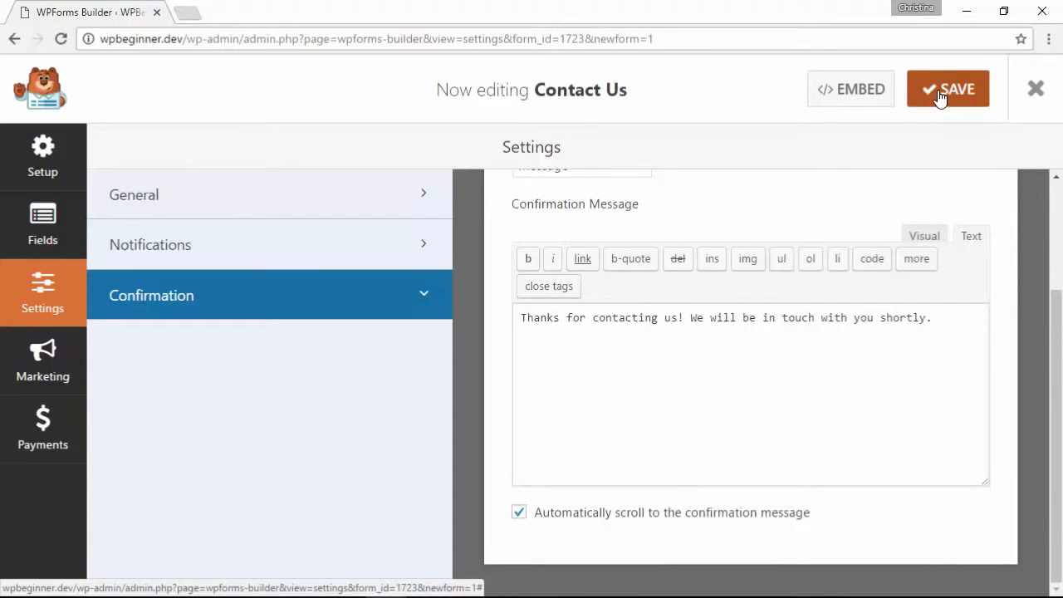
click(1036, 93)
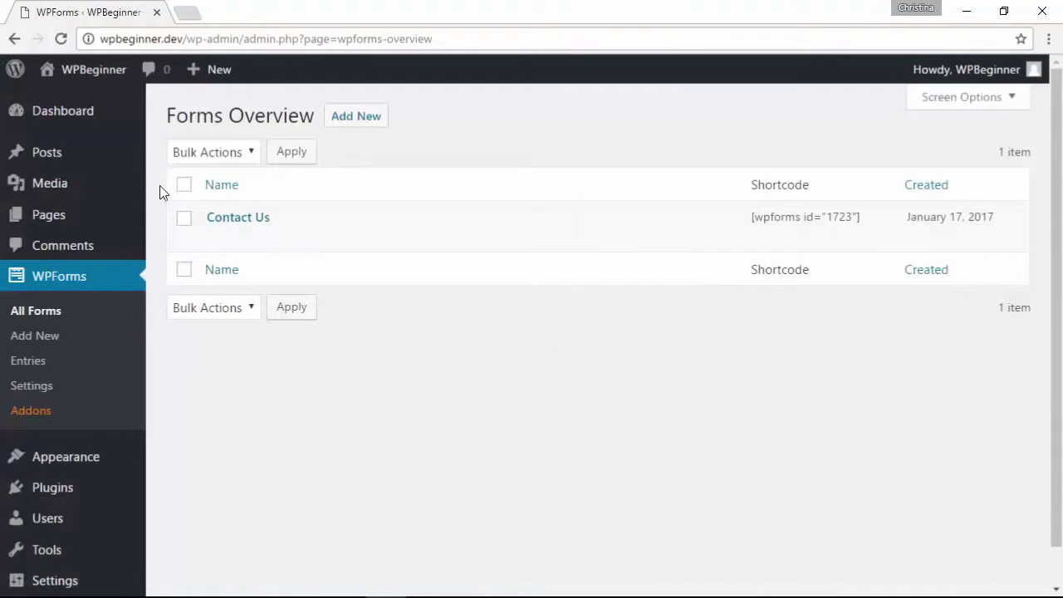
Step: Open the existing Contact Us page for editing from the list of all pages
mouse_move(67, 220)
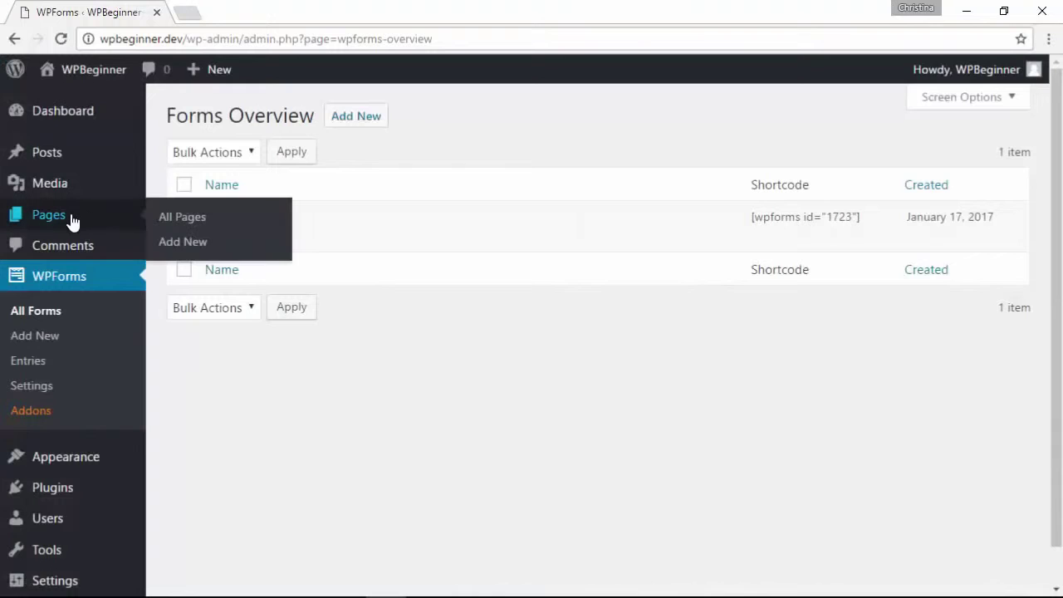
click(172, 220)
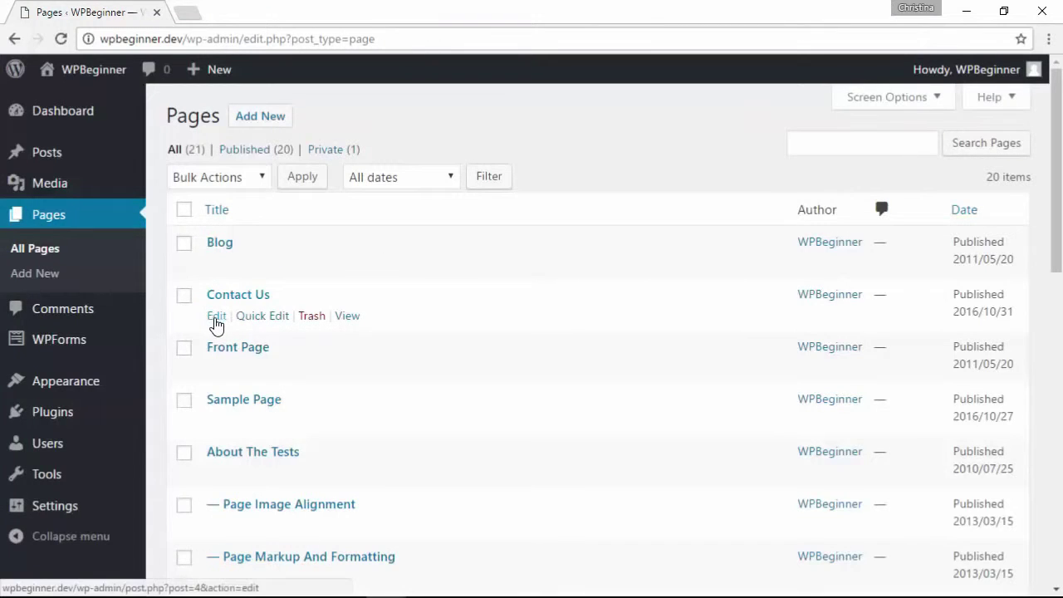
click(216, 321)
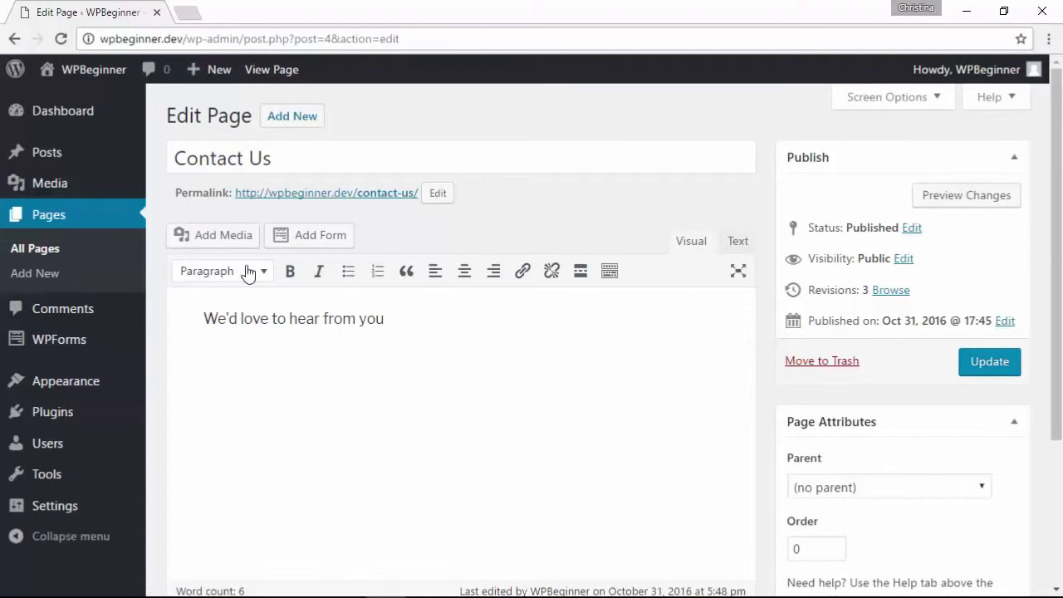
Step: Insert the Contact Us form below the page's intro text, without the form title and description
click(317, 241)
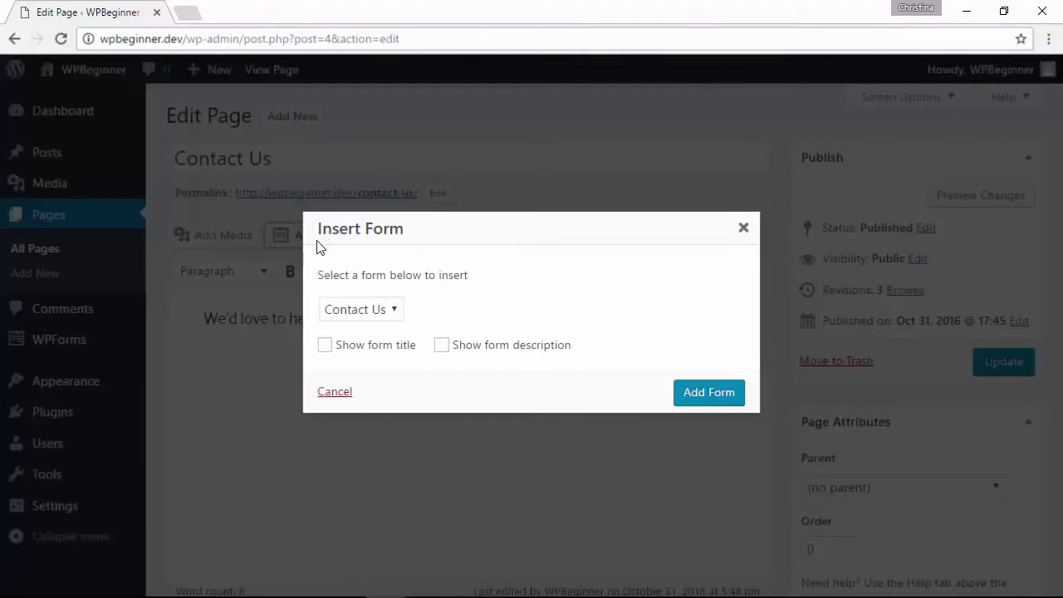
click(351, 314)
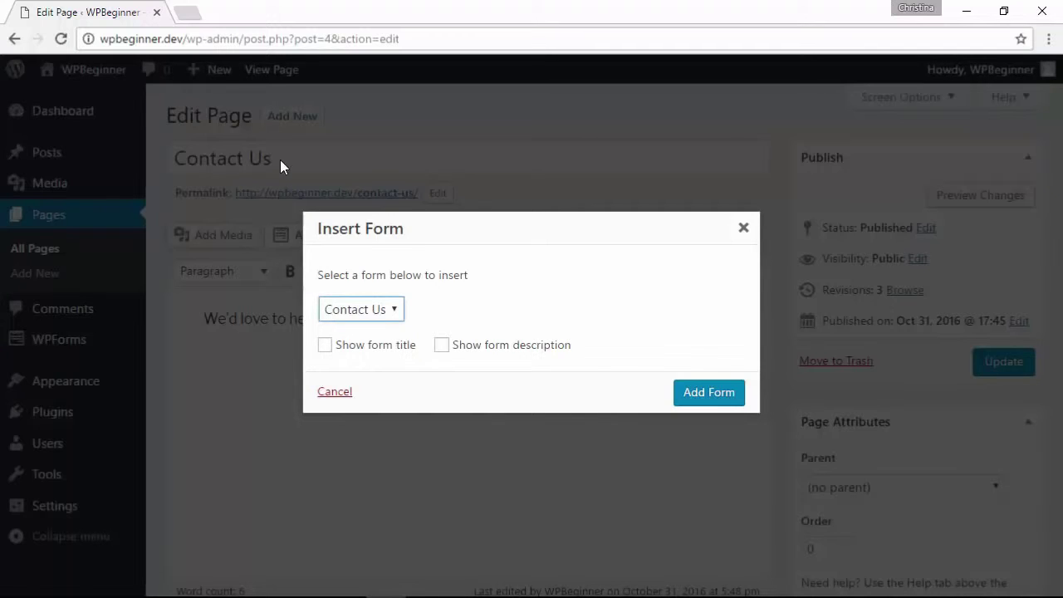
click(704, 396)
drag(343, 365, 205, 366)
click(350, 361)
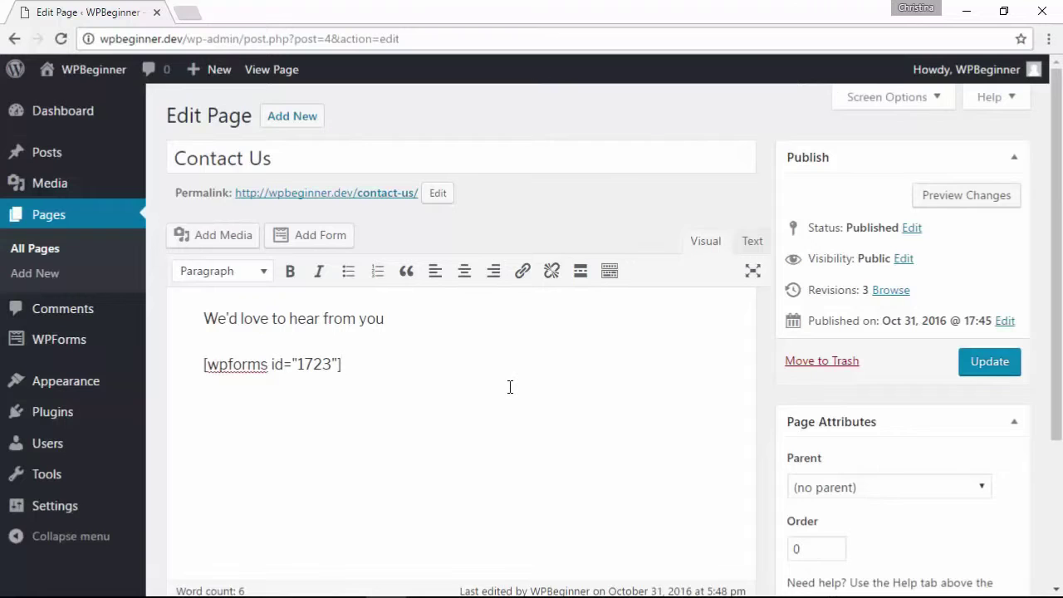
Step: Update the Contact Us page and view the embedded form on the live page
click(988, 362)
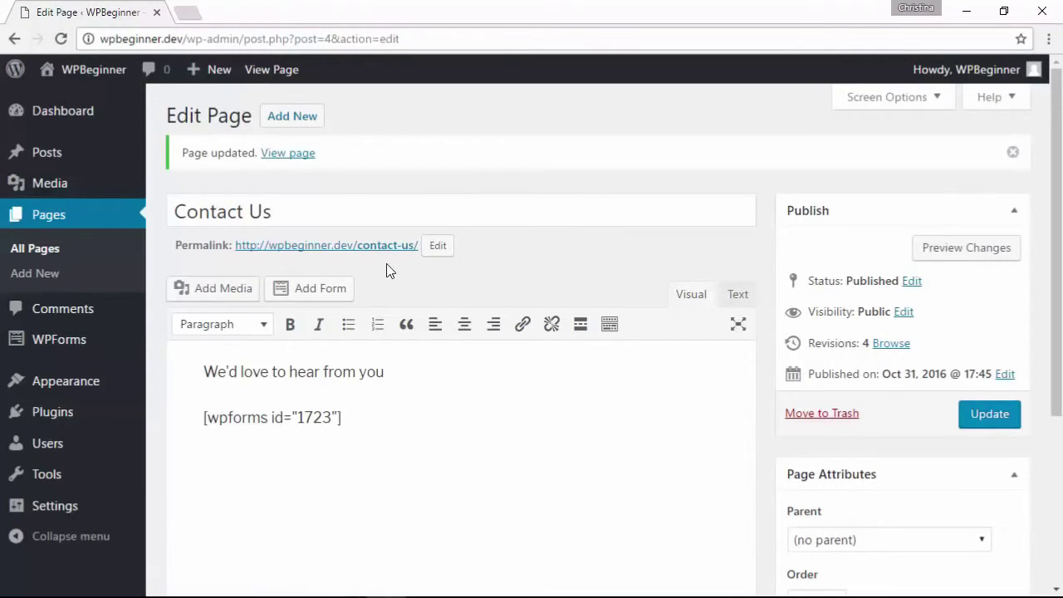
scroll(371, 339, down, 3)
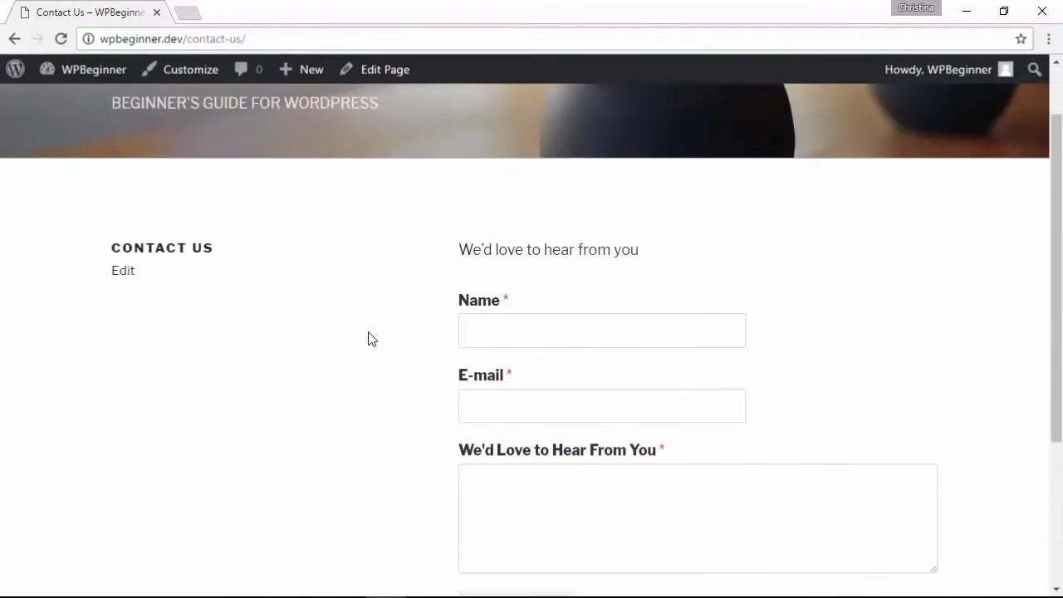
scroll(371, 339, down, 1)
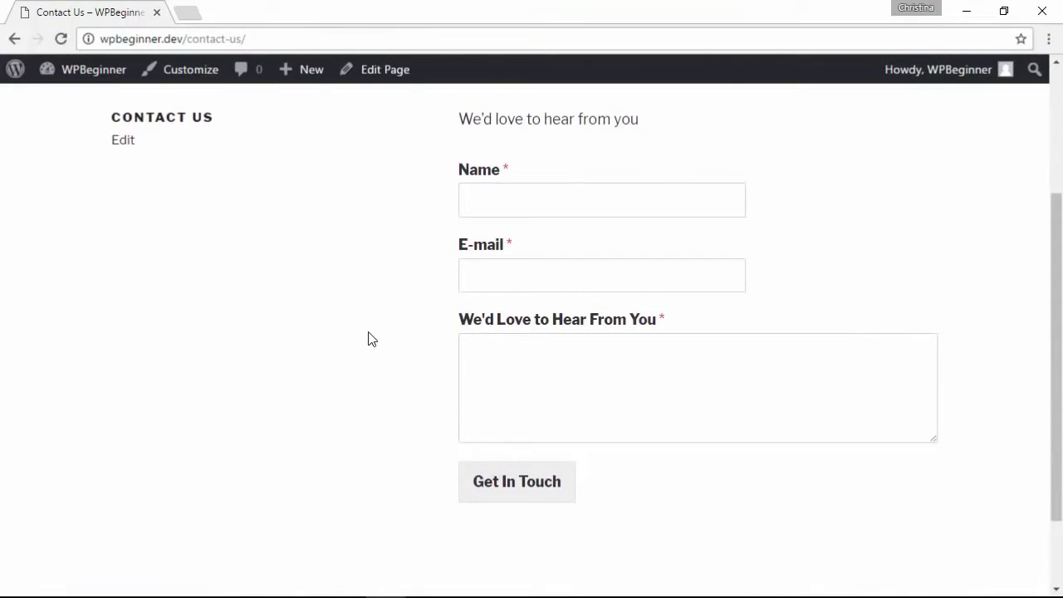
Step: Check the form on the live Contact Us page, then return to the site's admin area and open the widget management page
click(520, 211)
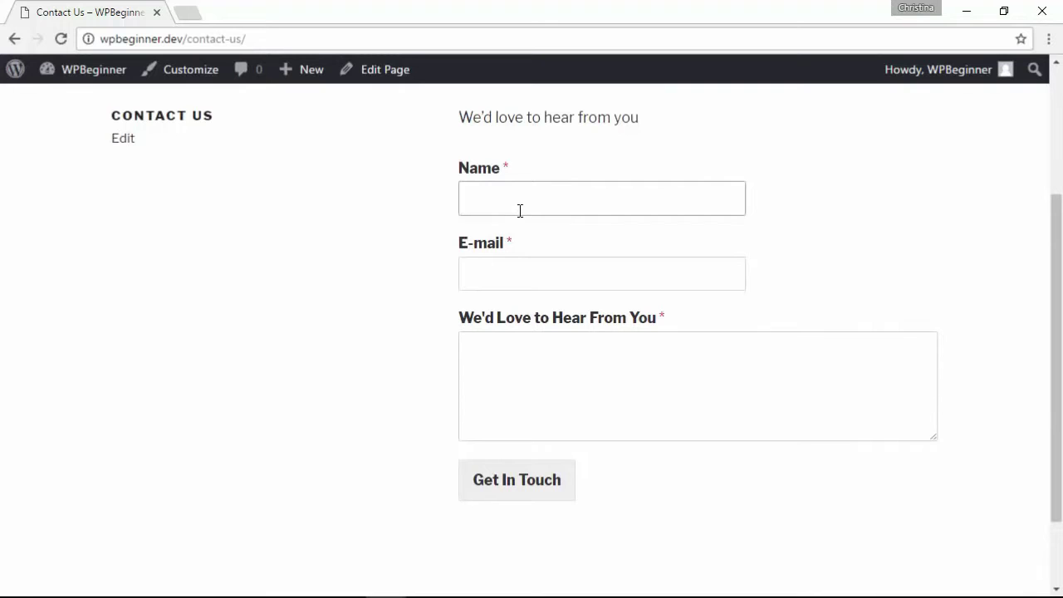
scroll(519, 210, up, 1)
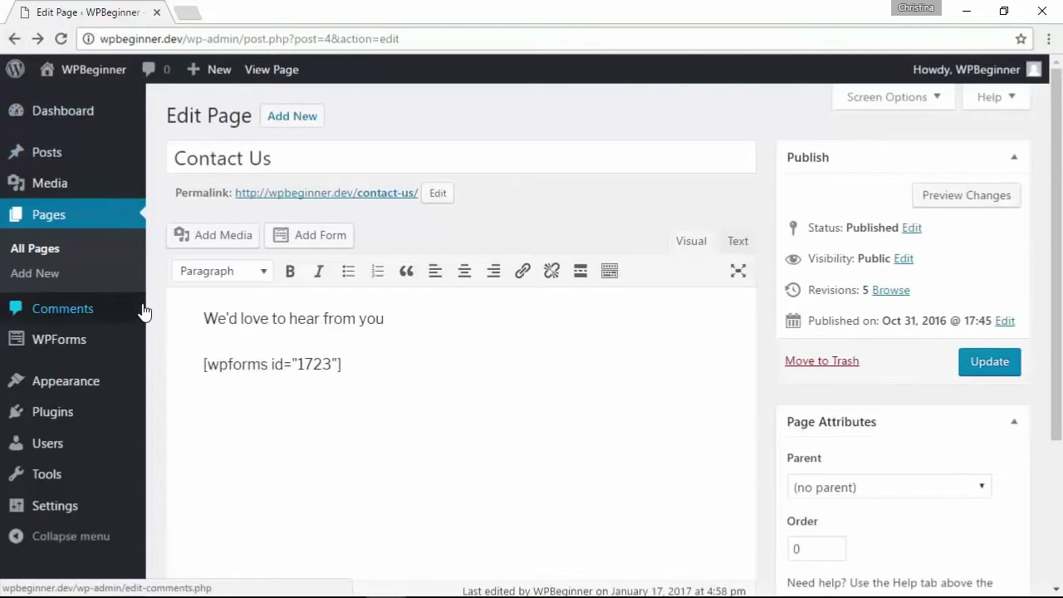
mouse_move(87, 387)
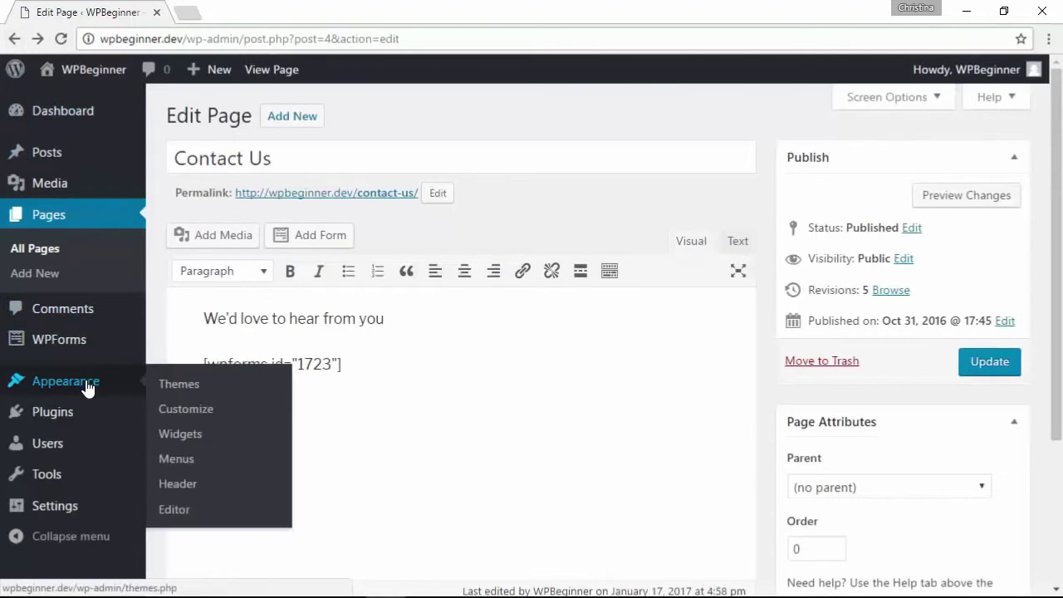
click(184, 440)
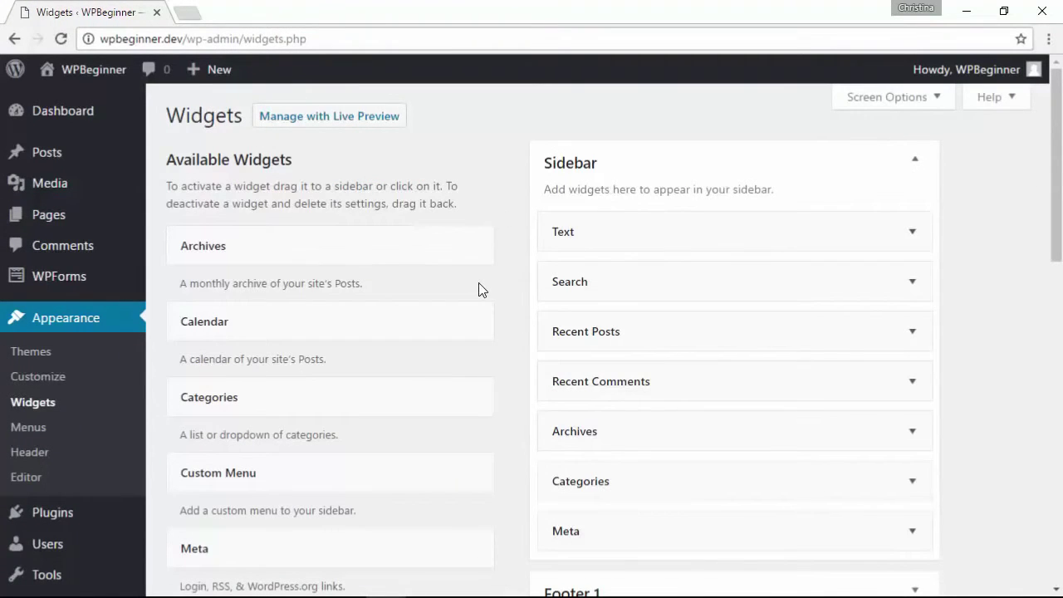
Step: Add a WPForms widget at the top of the Sidebar area and save it with the title Contact Us and the Contact Us form
scroll(477, 290, down, 1)
scroll(479, 290, down, 3)
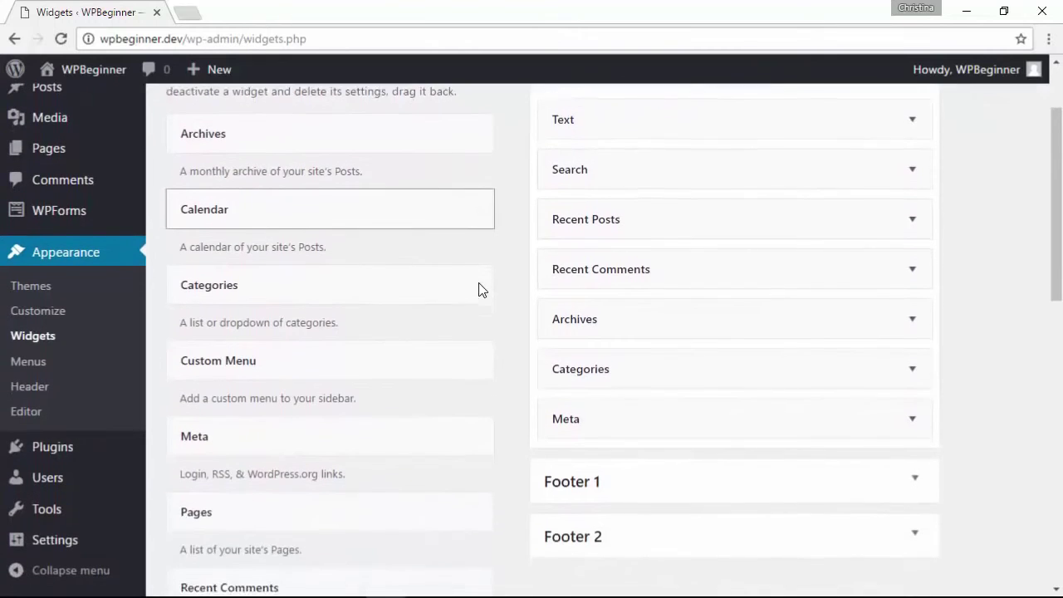
scroll(479, 290, down, 3)
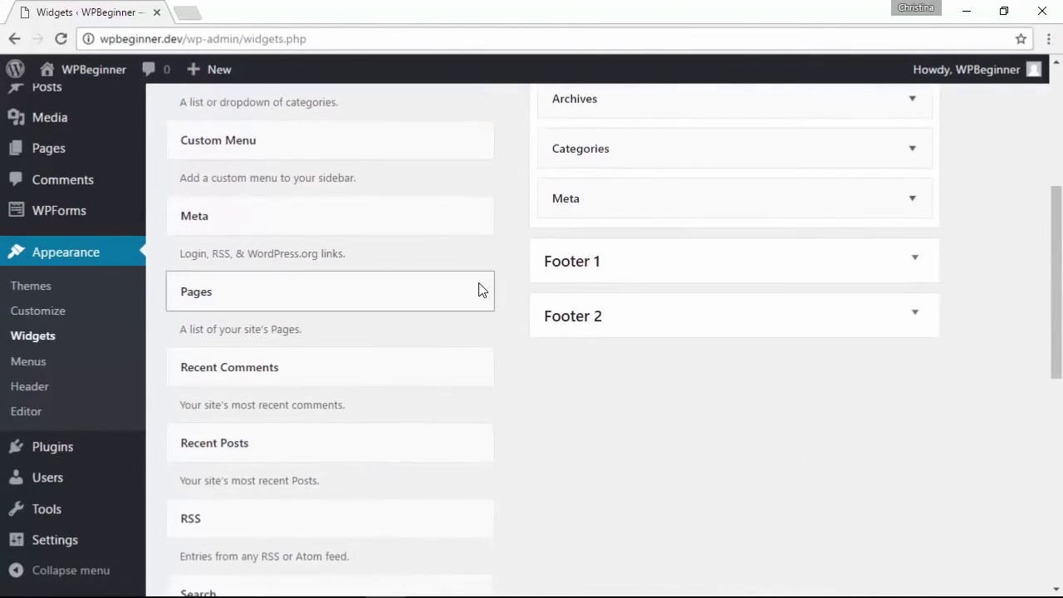
scroll(479, 290, down, 3)
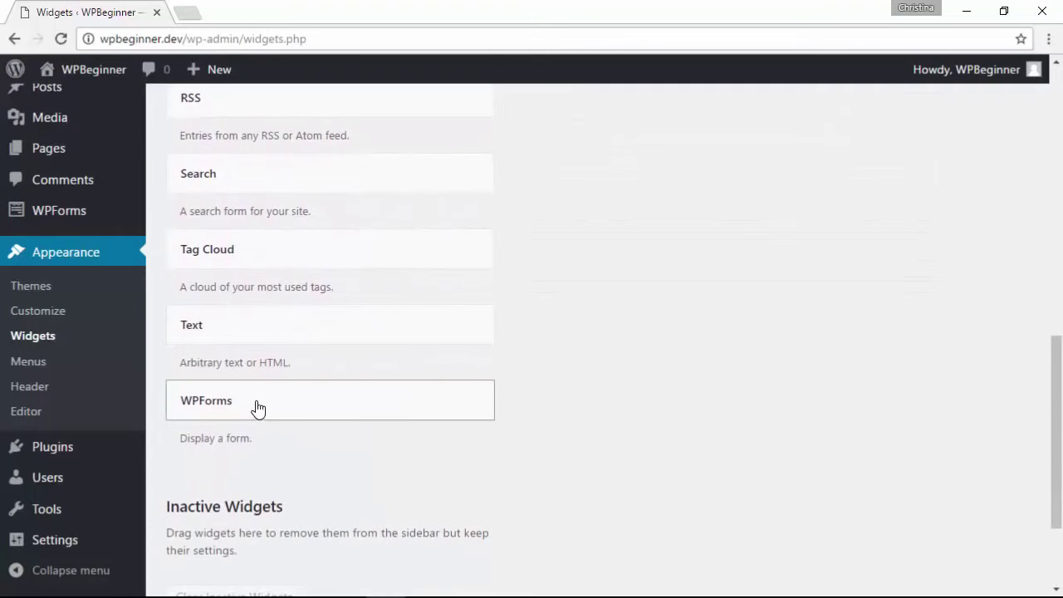
drag(287, 393, 629, 225)
click(597, 295)
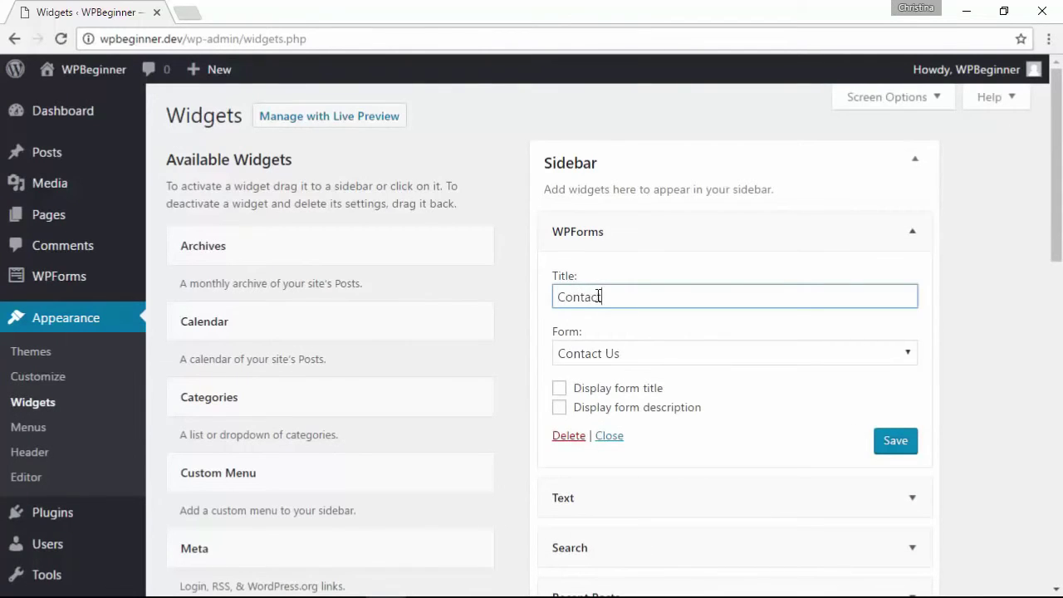
click(894, 445)
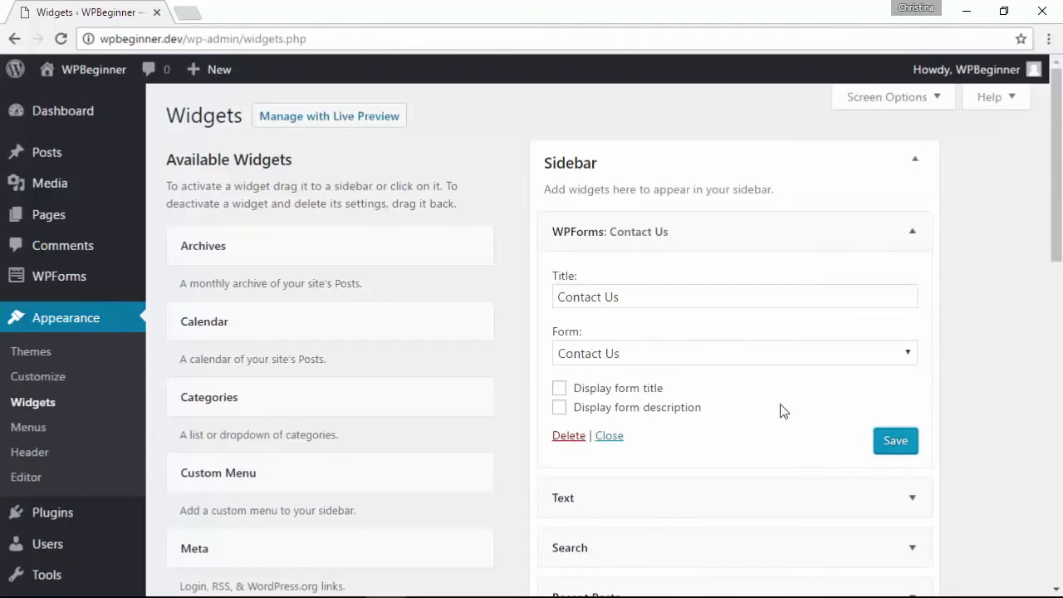
Step: Visit the live site to view the Contact Us form in the sidebar
mouse_move(98, 76)
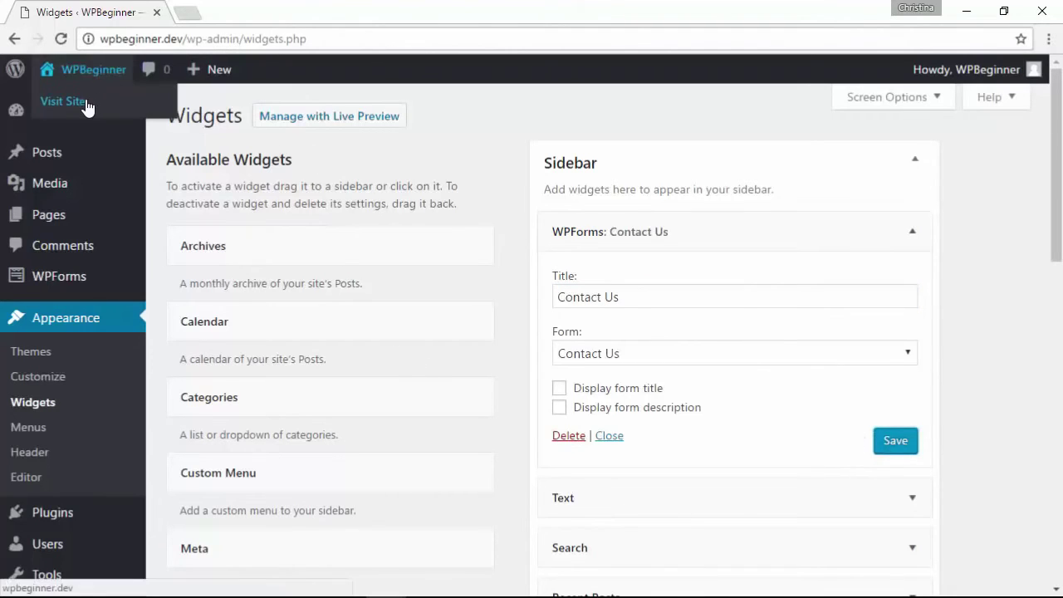